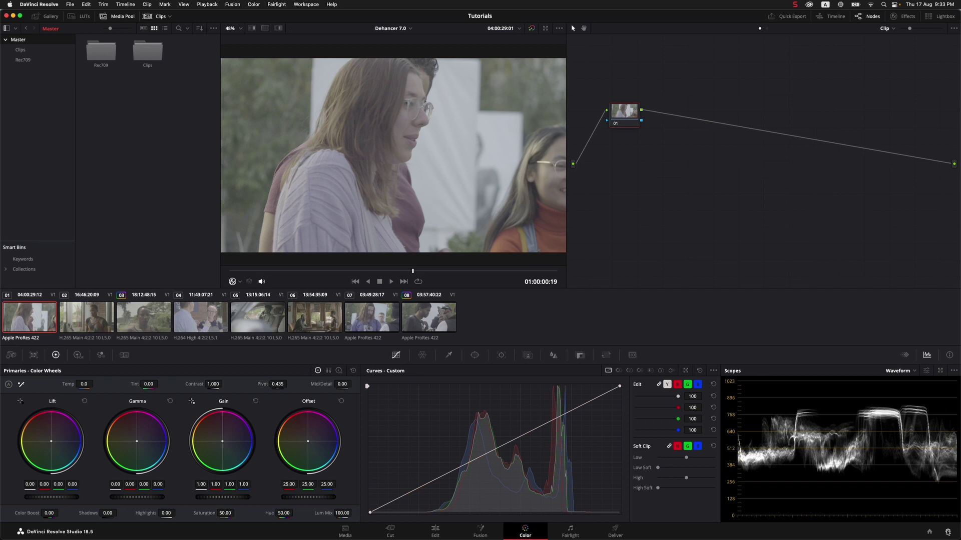
- Check the project's color management settings and close them without making changes
left_click(948, 532)
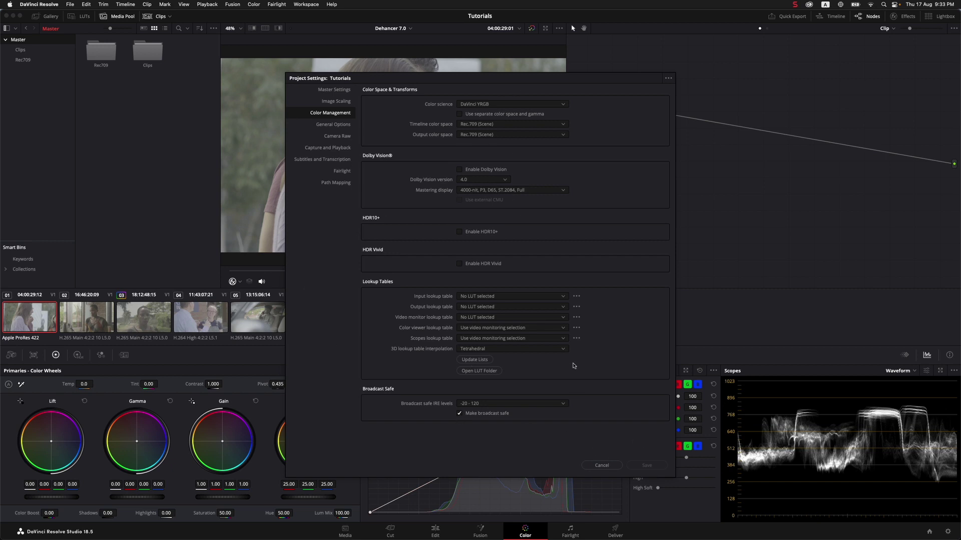
left_click(602, 466)
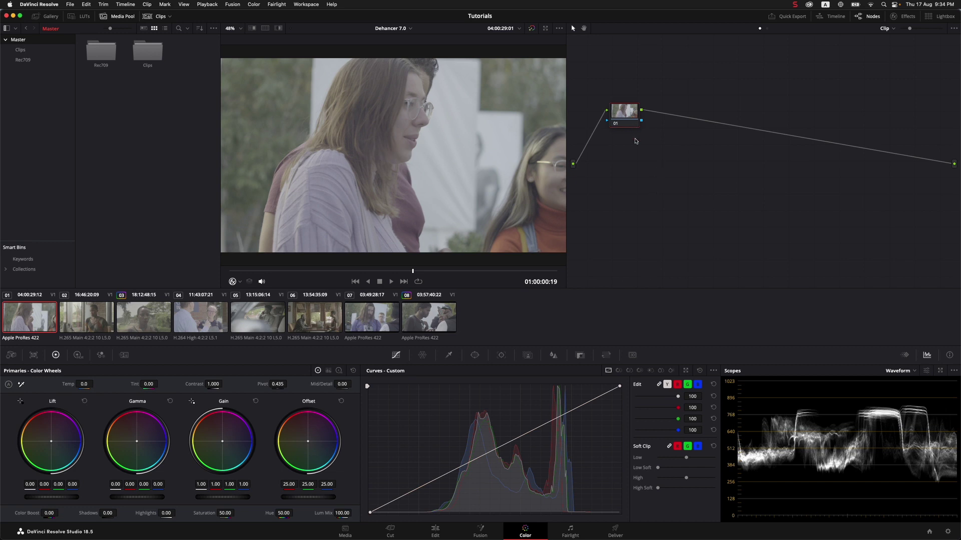
- Add two serial nodes after node 01 in the first clip's node graph
left_click_drag(625, 117, 620, 130)
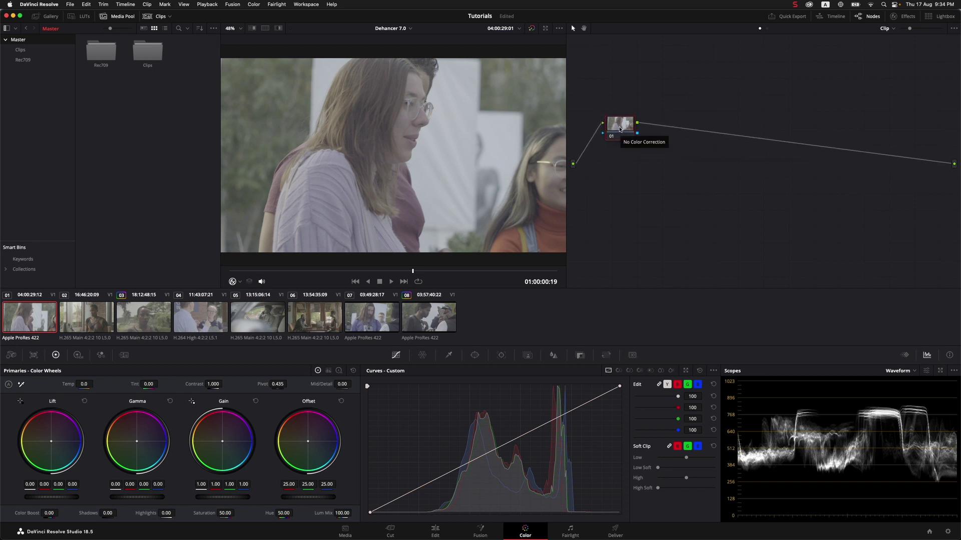
key("alt+s")
key("alt+s")
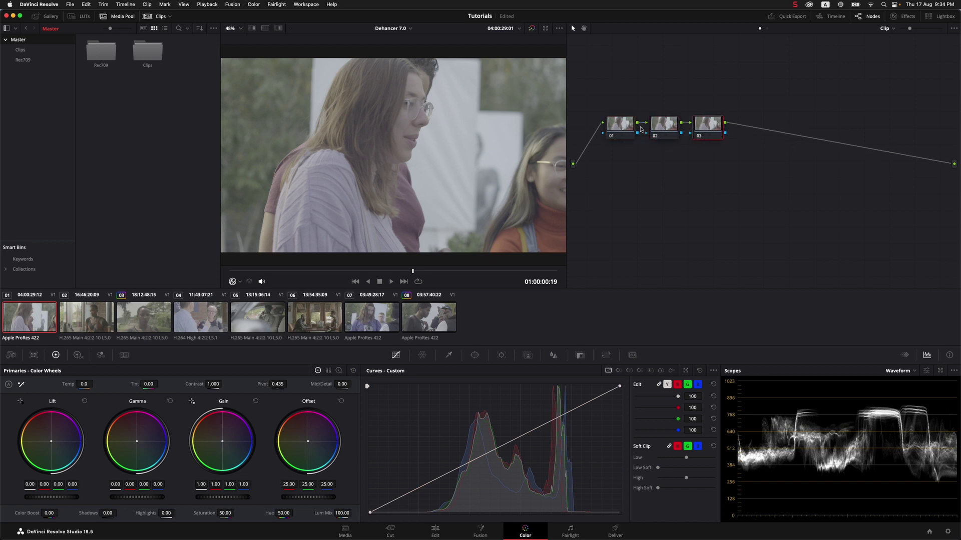
- Label node 01 "Exposure"
right_click(627, 138)
left_click(632, 142)
type("Exposure")
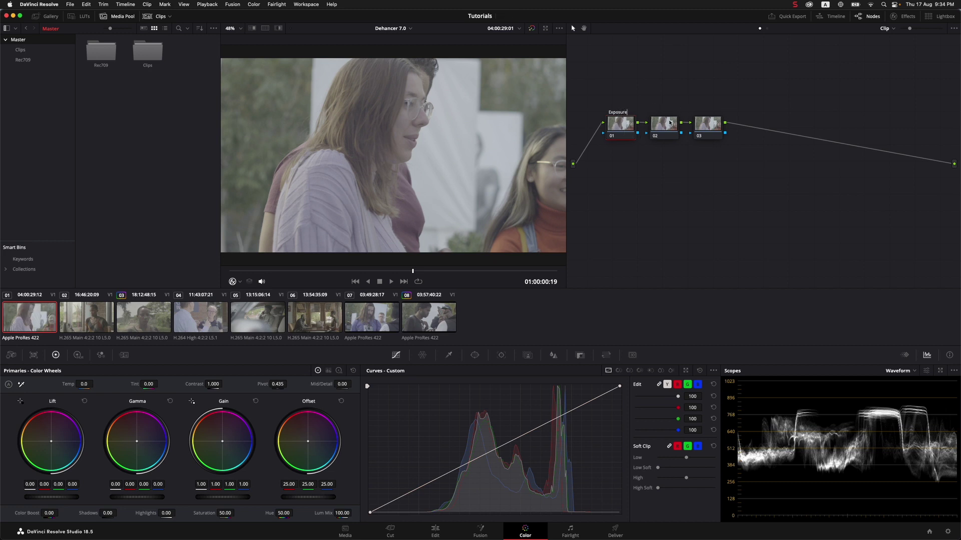
- Label node 02 "LUT" and place it above the row of the other nodes
left_click(664, 129)
right_click(665, 126)
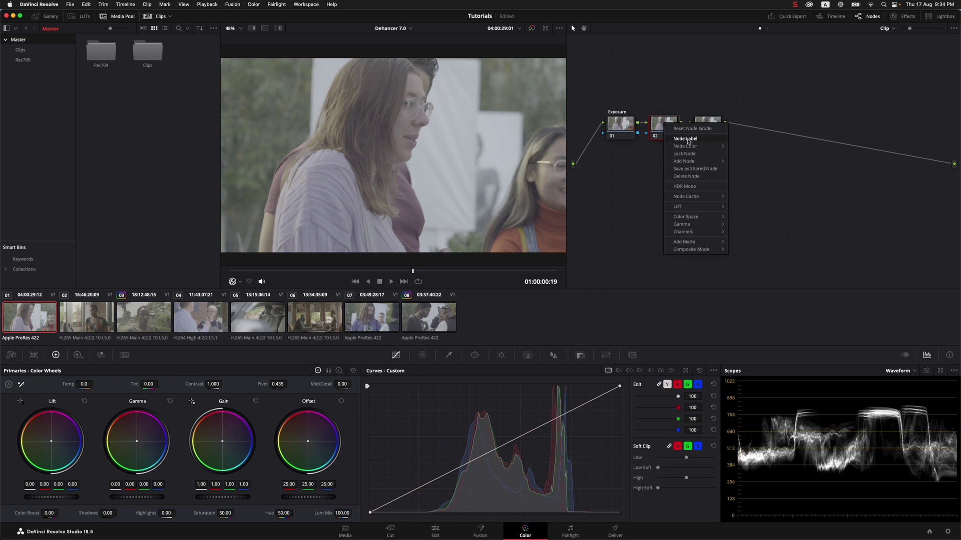
left_click(688, 141)
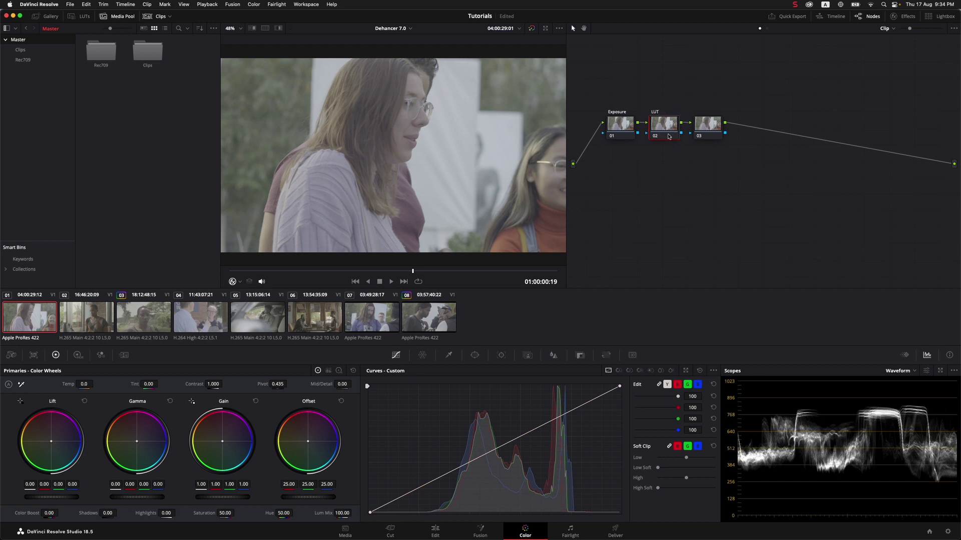
left_click_drag(666, 129, 666, 88)
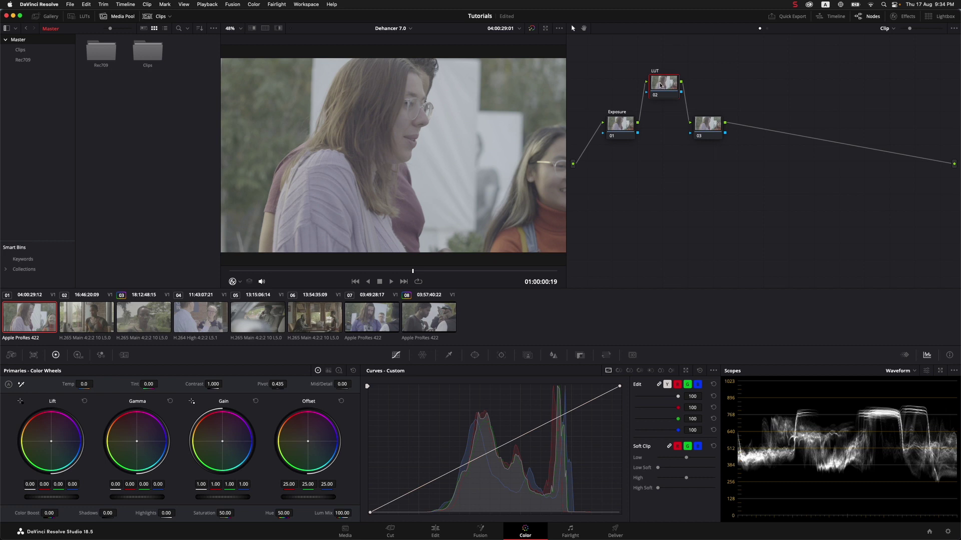
- Label node 03 "Dehancer 7.0"
left_click_drag(709, 130, 711, 128)
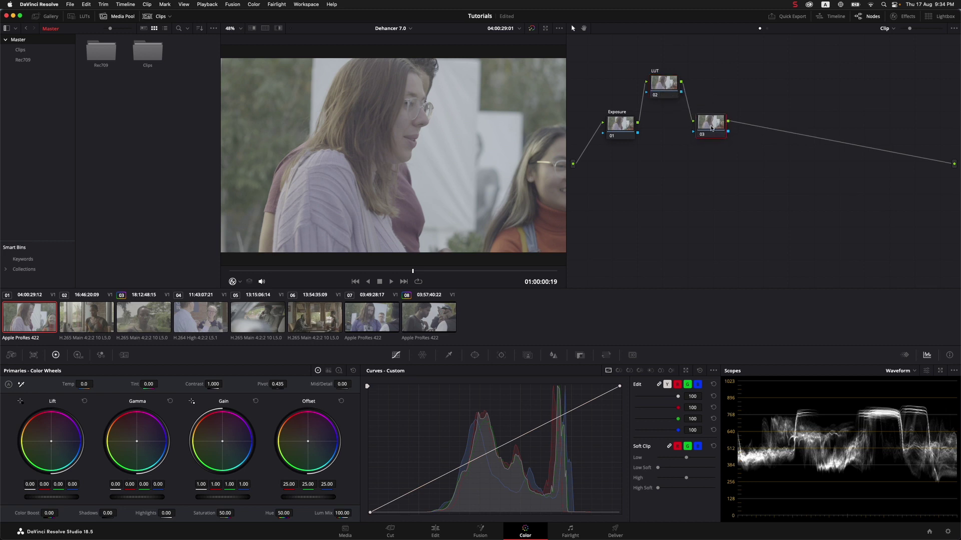
right_click(711, 127)
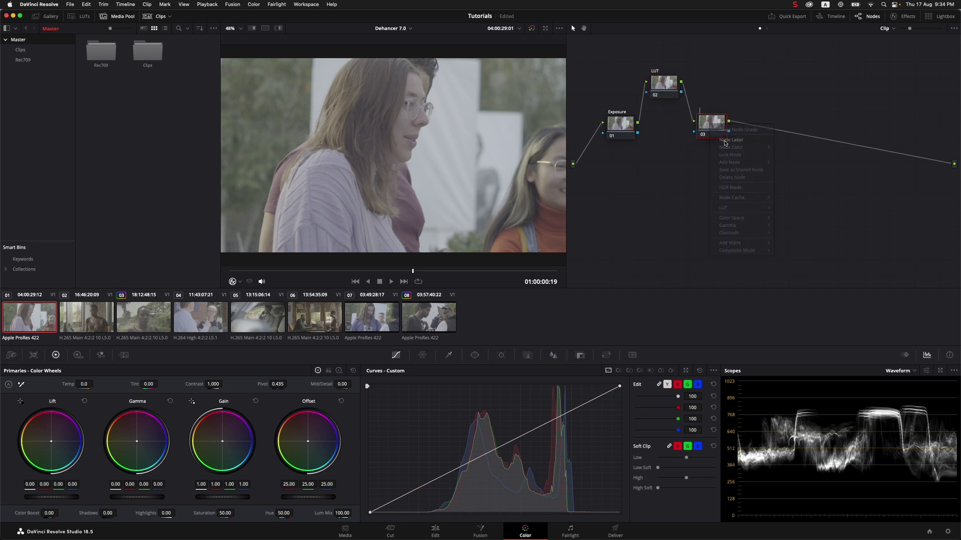
type("Deh")
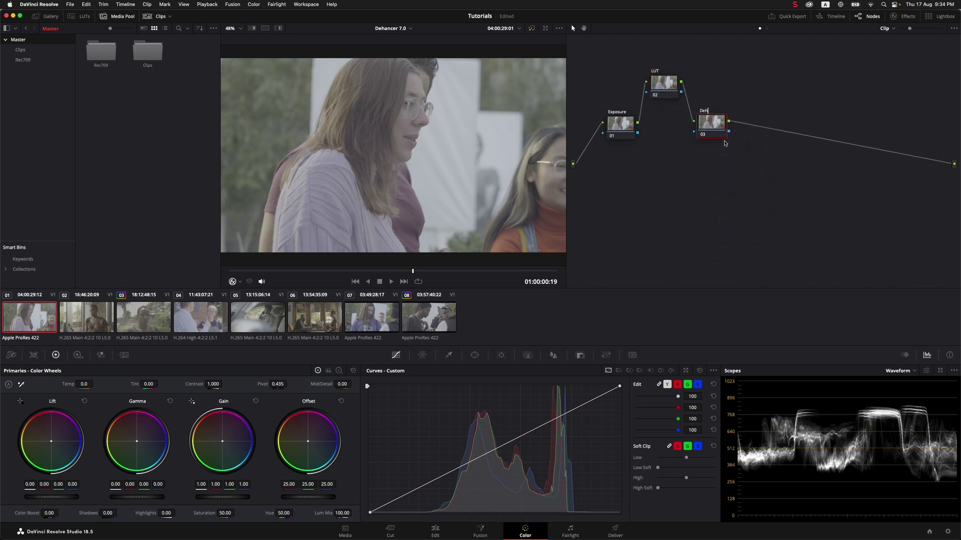
type("ancer 7.0")
key("Return")
- Space out the three nodes so the LUT node sits above and between Exposure and Dehancer 7.0
left_click_drag(714, 129, 739, 135)
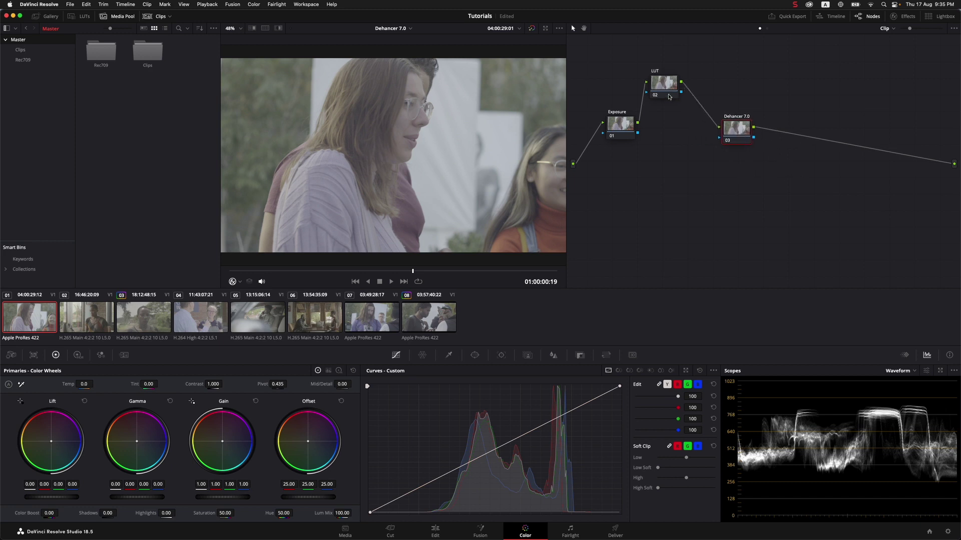
left_click_drag(668, 89, 686, 87)
left_click_drag(736, 134, 733, 135)
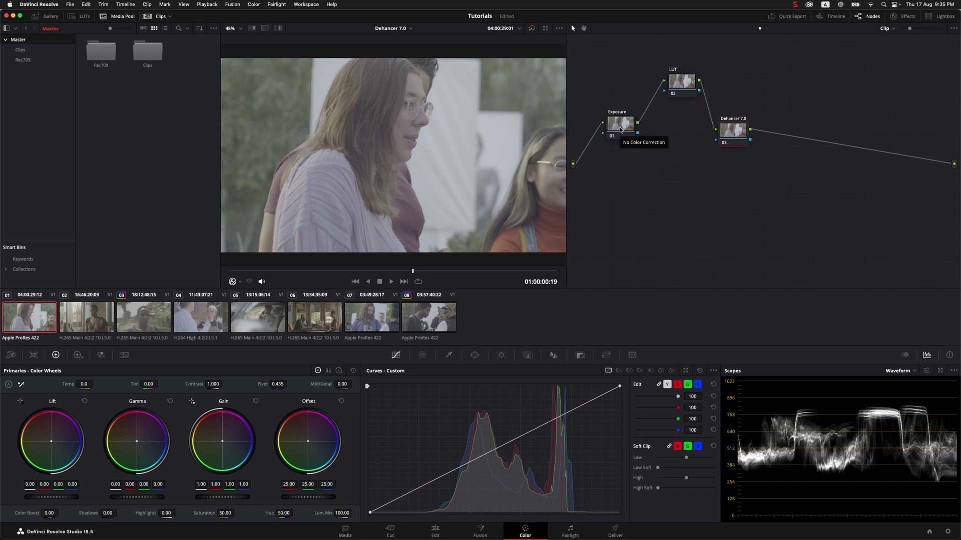
left_click_drag(622, 129, 616, 128)
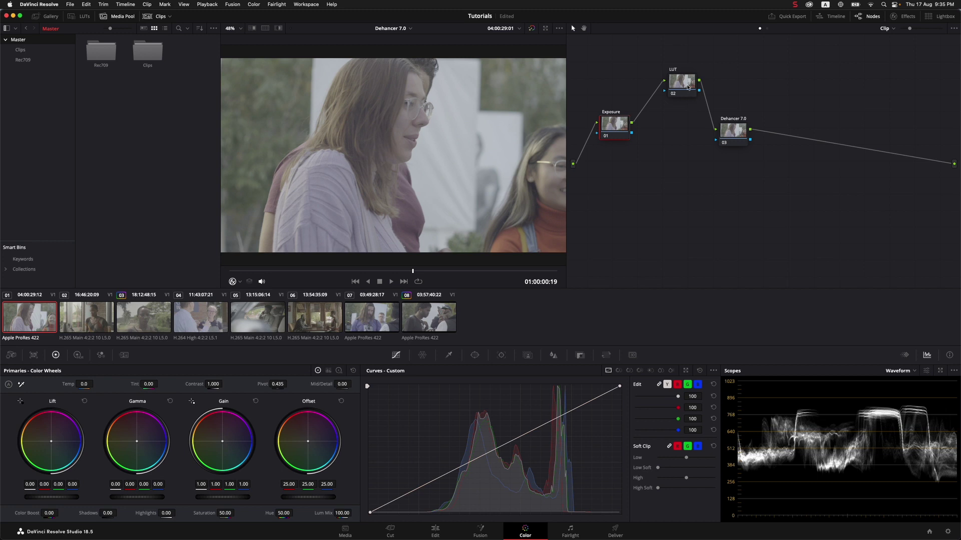
left_click_drag(688, 88, 680, 91)
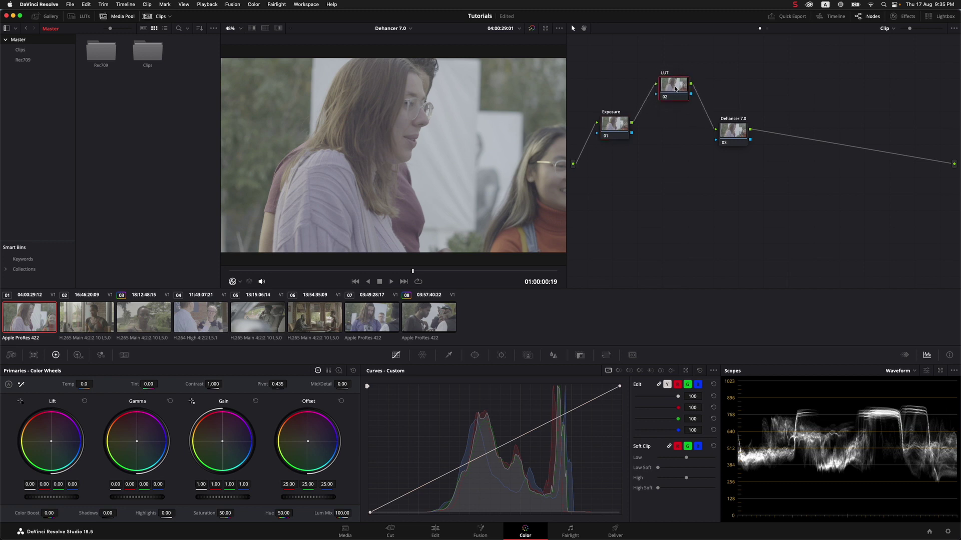
- Apply the Panasonic V-Log to V-709 LUT to the LUT node
right_click(675, 89)
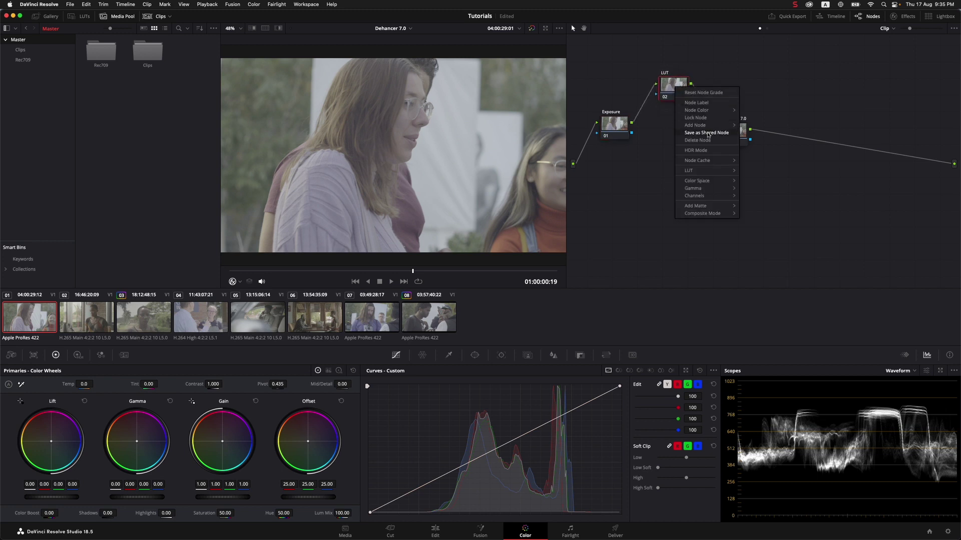
mouse_move(719, 171)
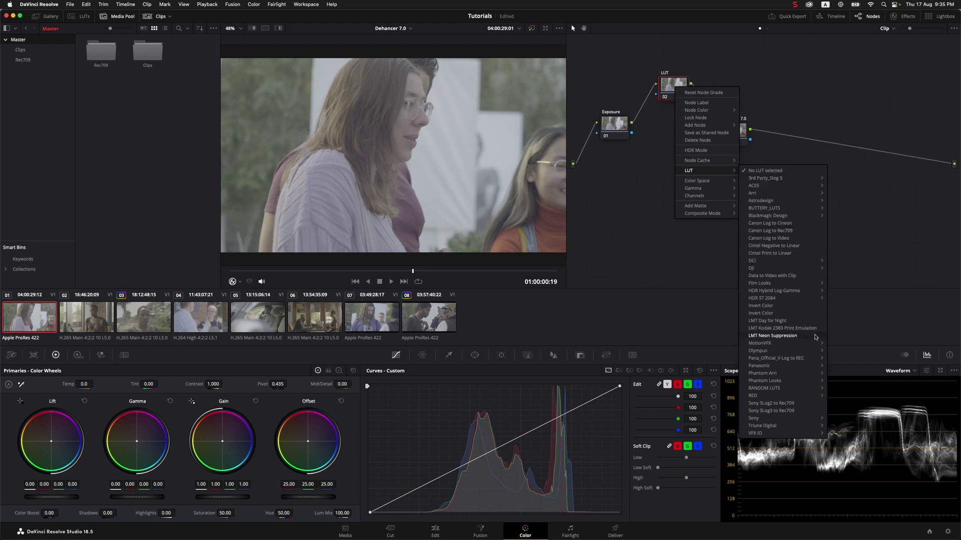
mouse_move(811, 368)
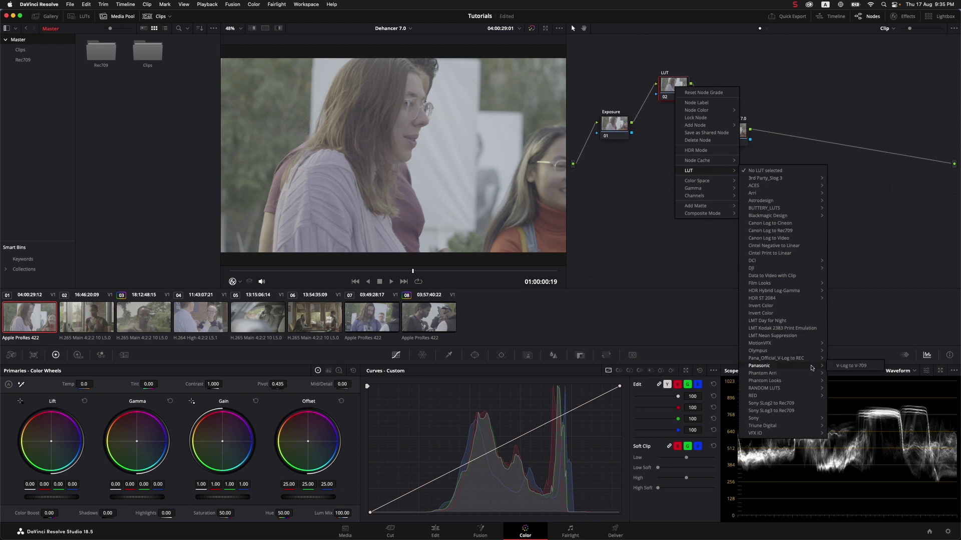
left_click(850, 366)
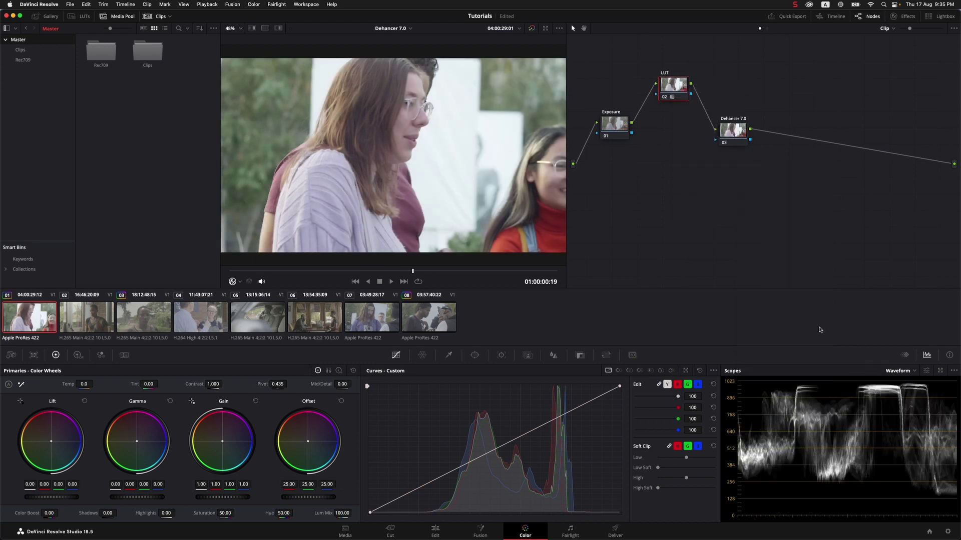
- Balance the Exposure node with gain 0.87, lift -0.04, gamma 0.03 and contrast 1.218
left_click(615, 127)
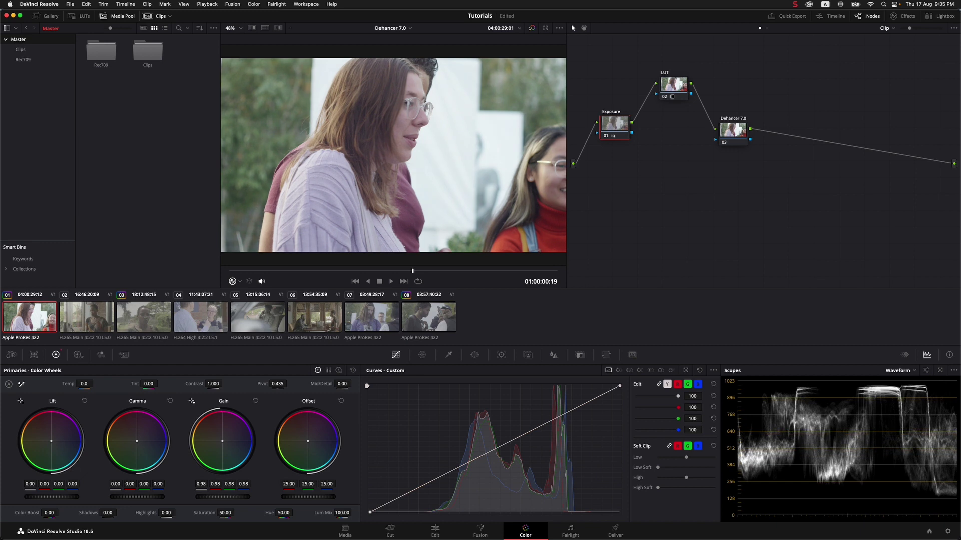
left_click_drag(222, 496, 215, 497)
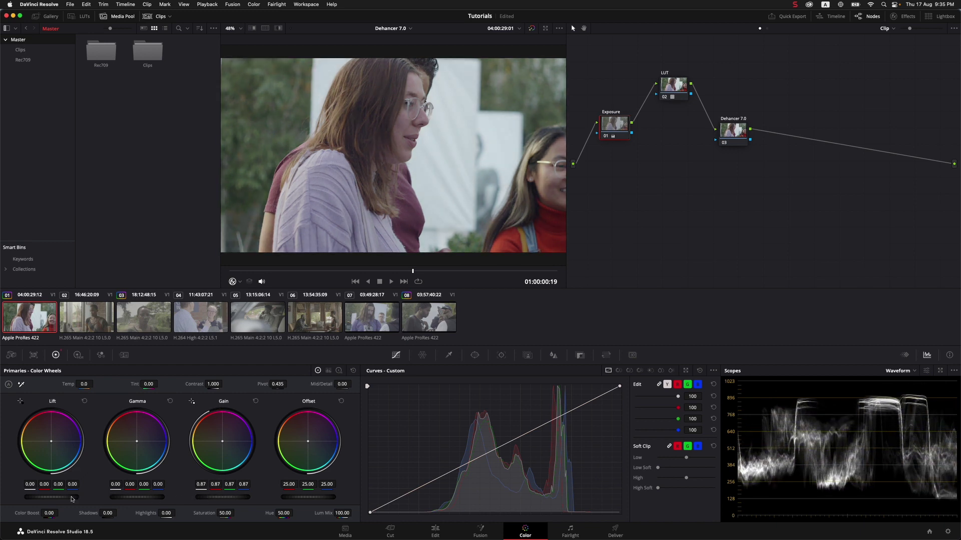
left_click_drag(52, 497, 48, 496)
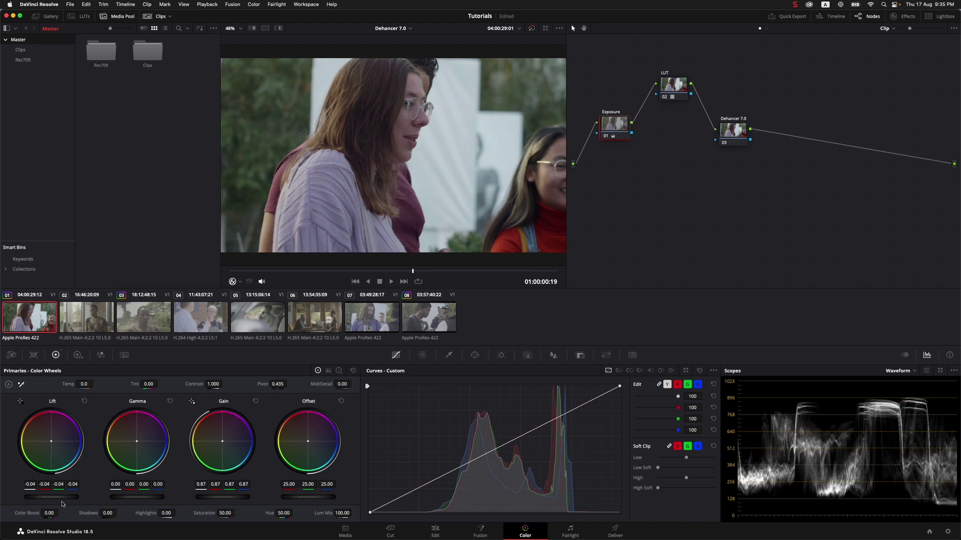
left_click_drag(129, 497, 131, 497)
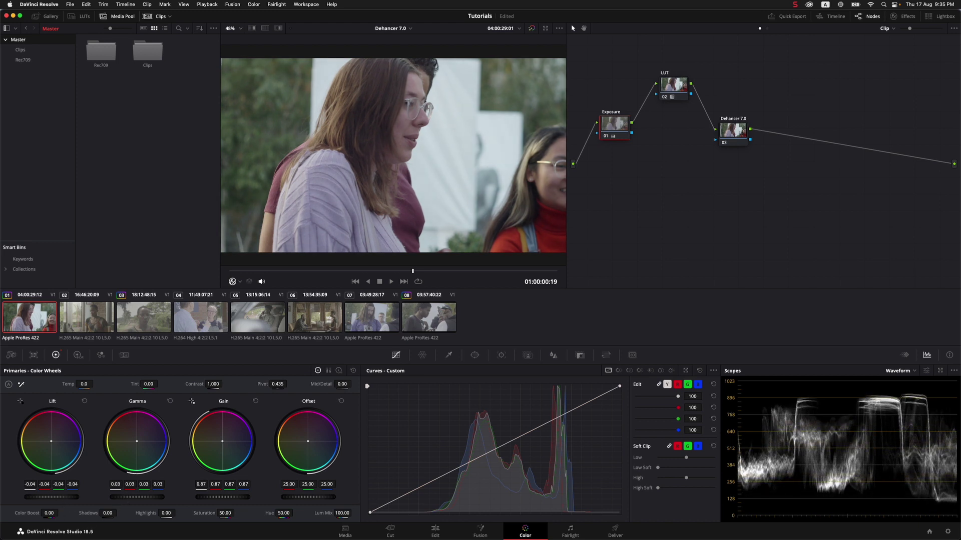
left_click_drag(213, 384, 225, 383)
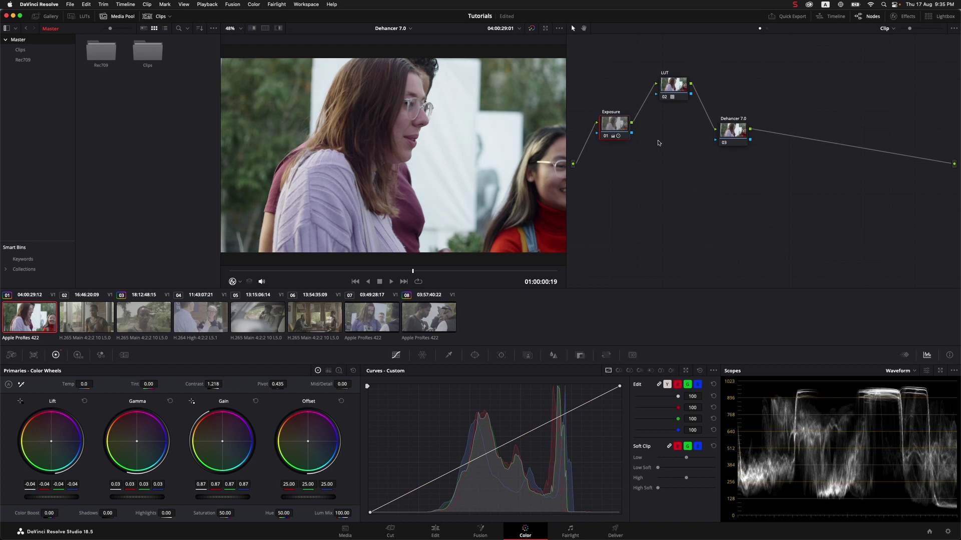
- Find the Dehancer Pro 7.0.0 effect in the effects library and apply it to the Dehancer 7.0 node
left_click_drag(682, 96, 681, 92)
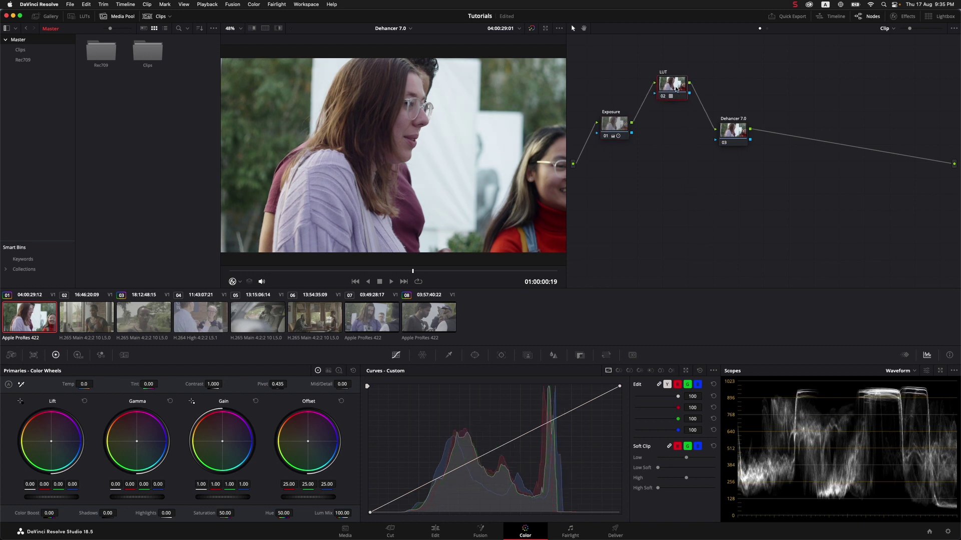
left_click(731, 132)
left_click(908, 17)
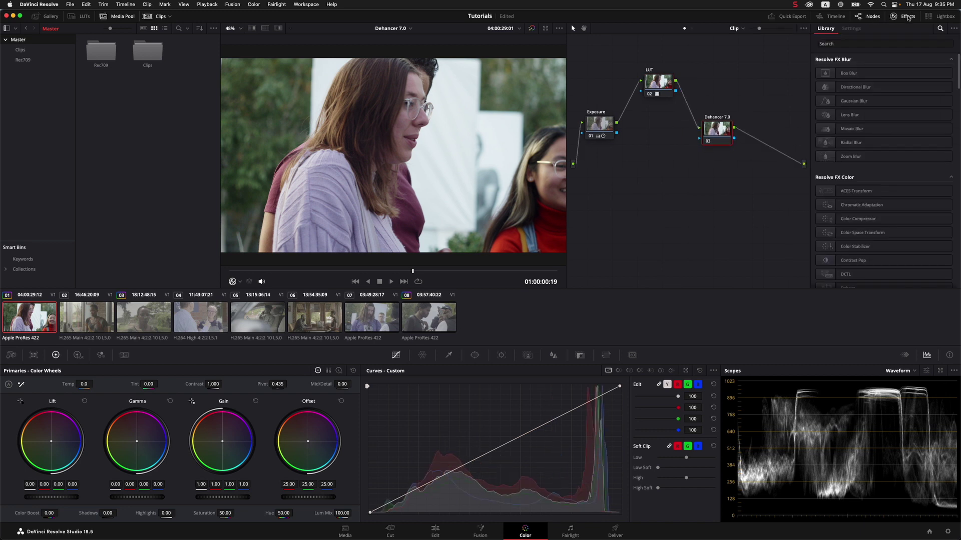
left_click(840, 43)
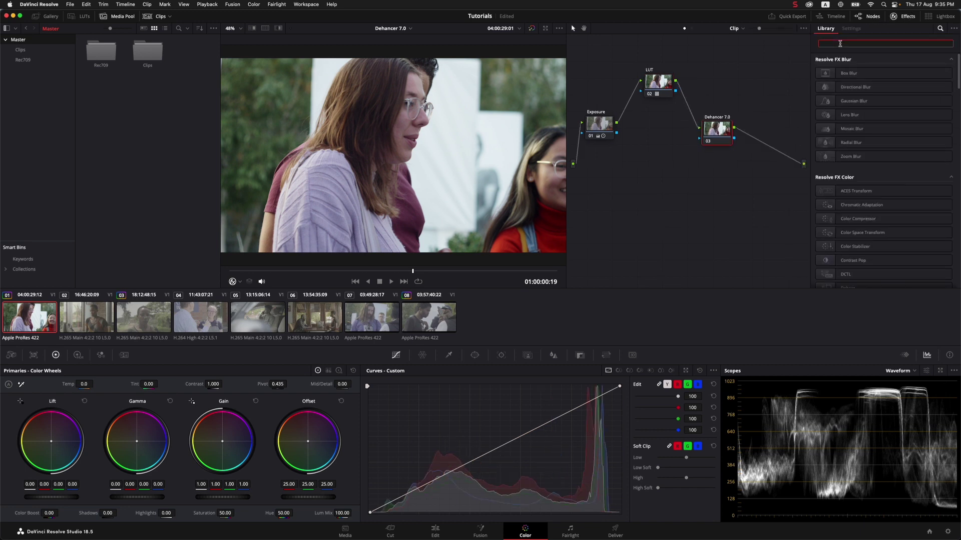
type("dehan")
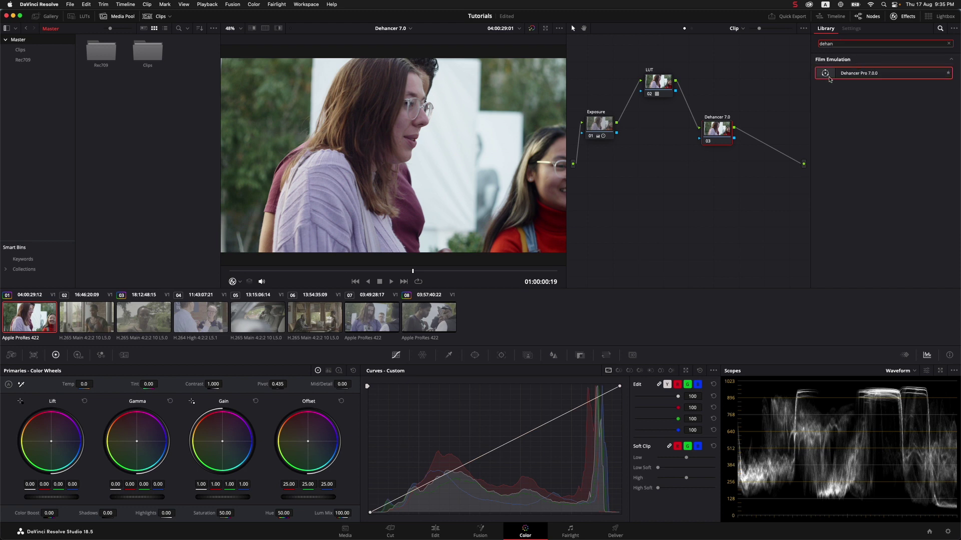
left_click_drag(826, 75, 716, 138)
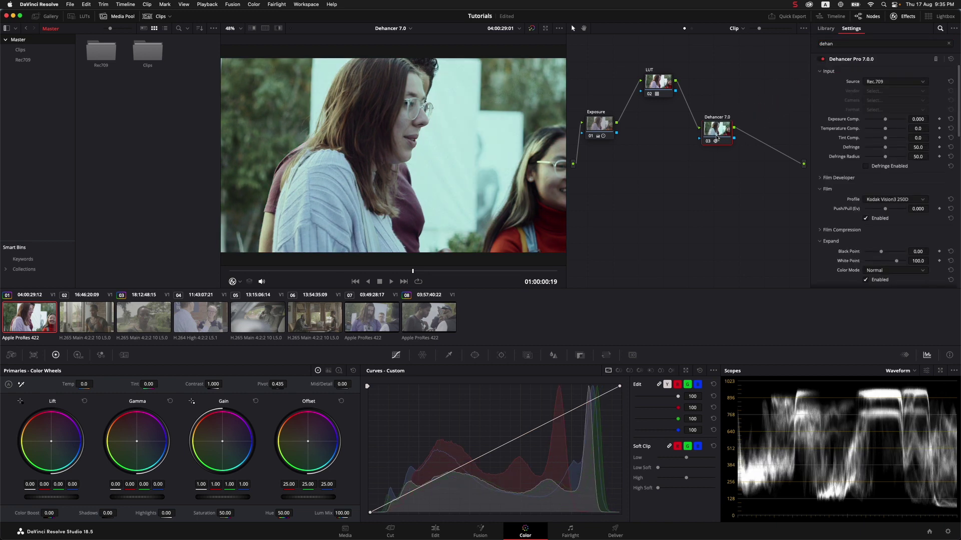
- Switch off the Film Grain, Print and Expand tools in the Dehancer Pro effect
scroll(881, 187, "down", 2)
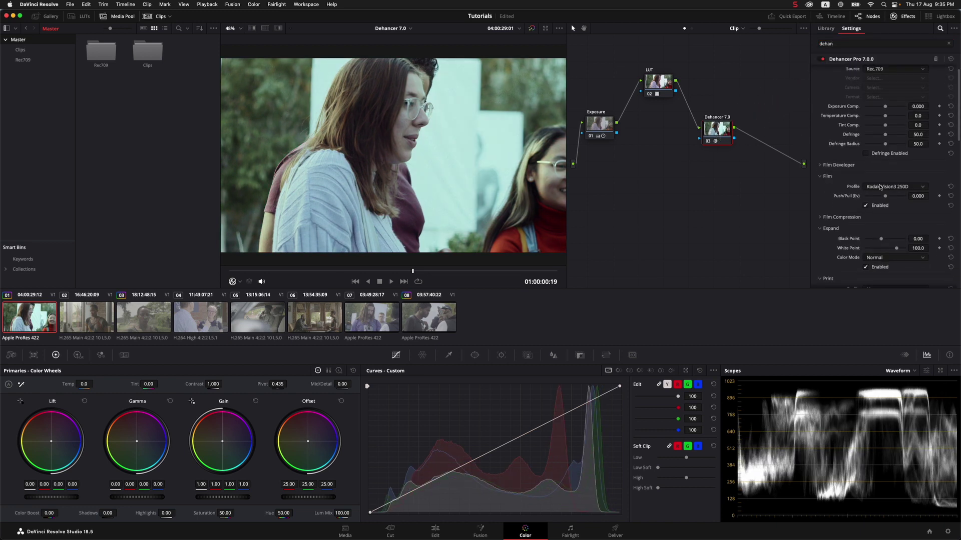
scroll(880, 187, "down", 4)
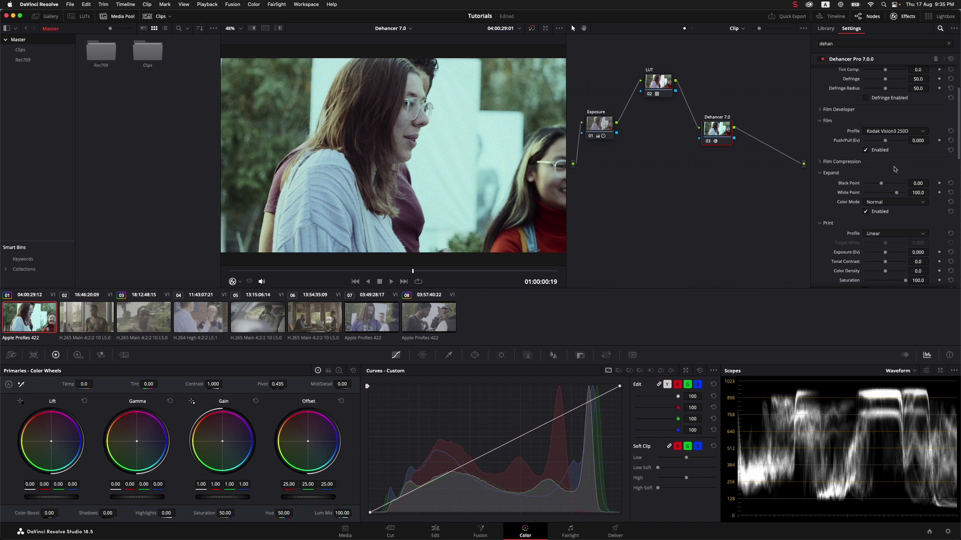
scroll(895, 169, "down", 10)
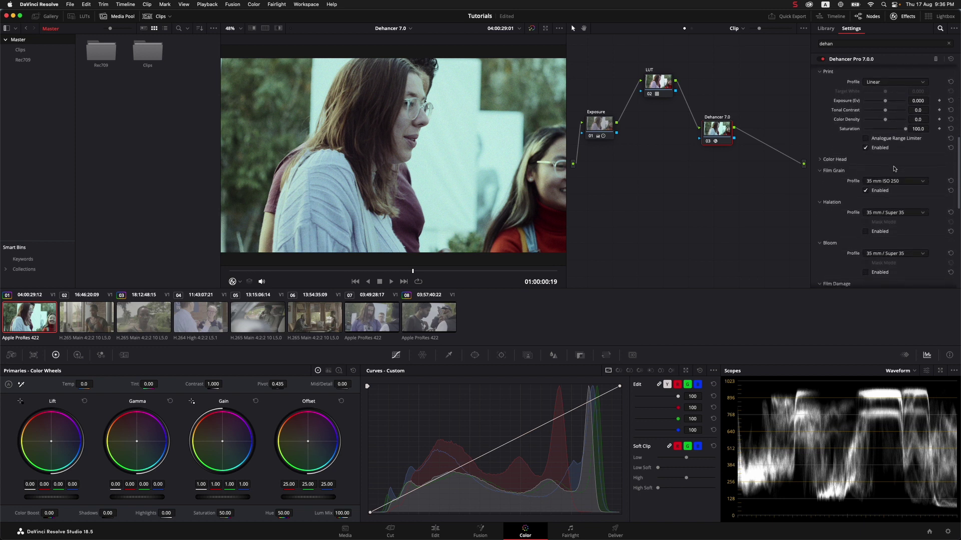
scroll(894, 169, "down", 1)
left_click(866, 179)
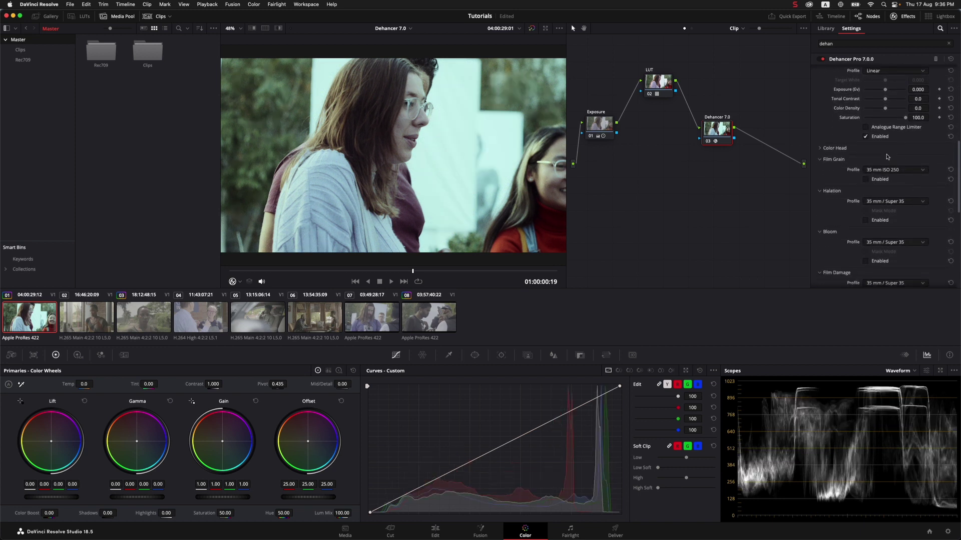
scroll(887, 156, "up", 4)
left_click(865, 190)
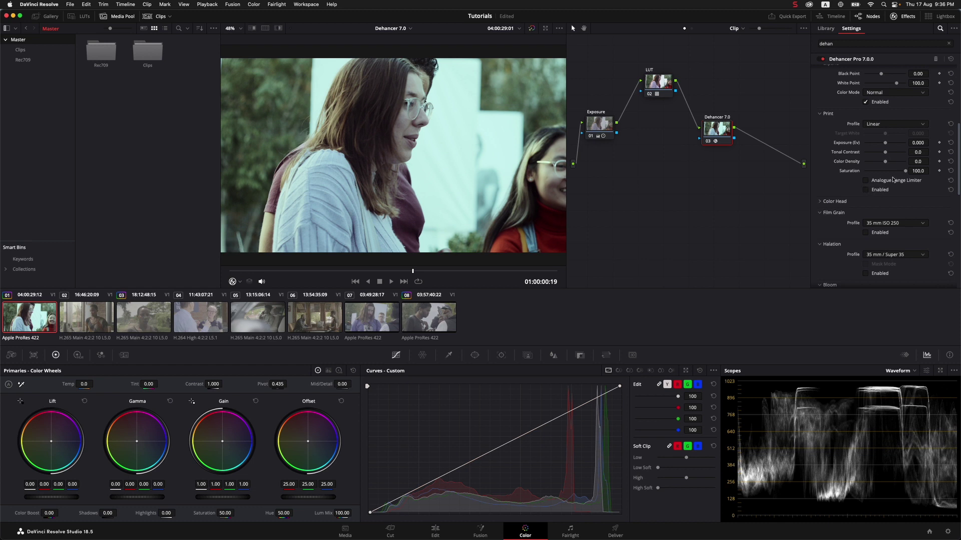
scroll(893, 180, "up", 6)
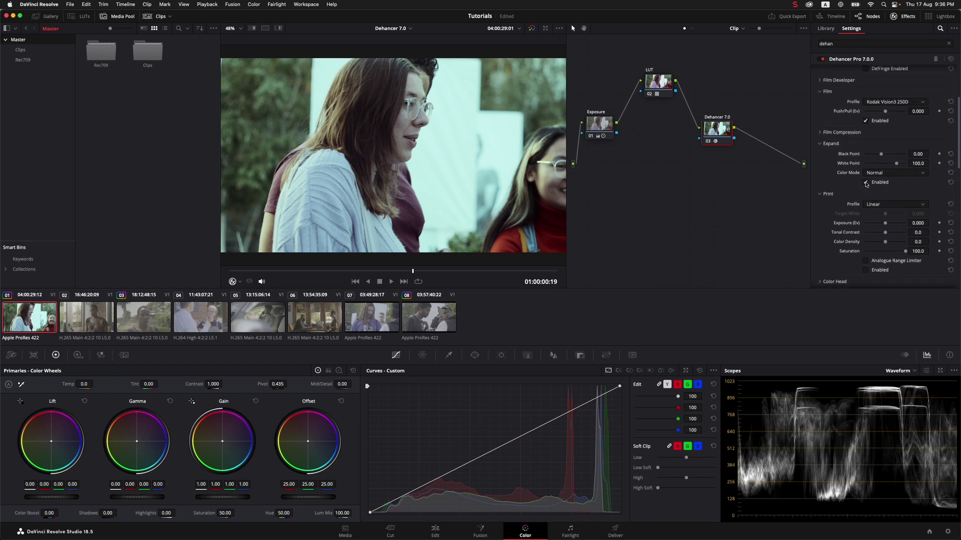
scroll(903, 145, "up", 3)
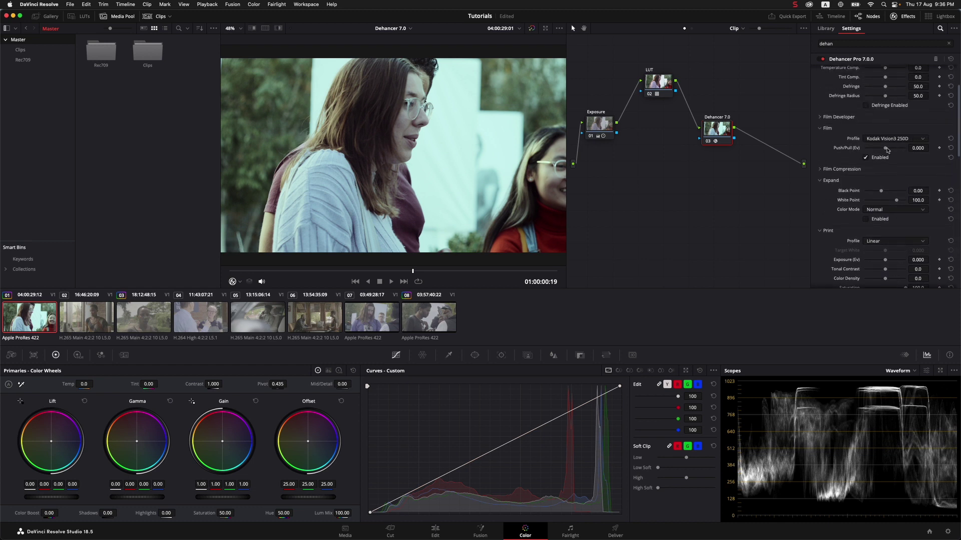
- Expand the Film Compression settings, look through the remaining Dehancer tools and save the project
left_click(820, 170)
scroll(824, 187, "down", 9)
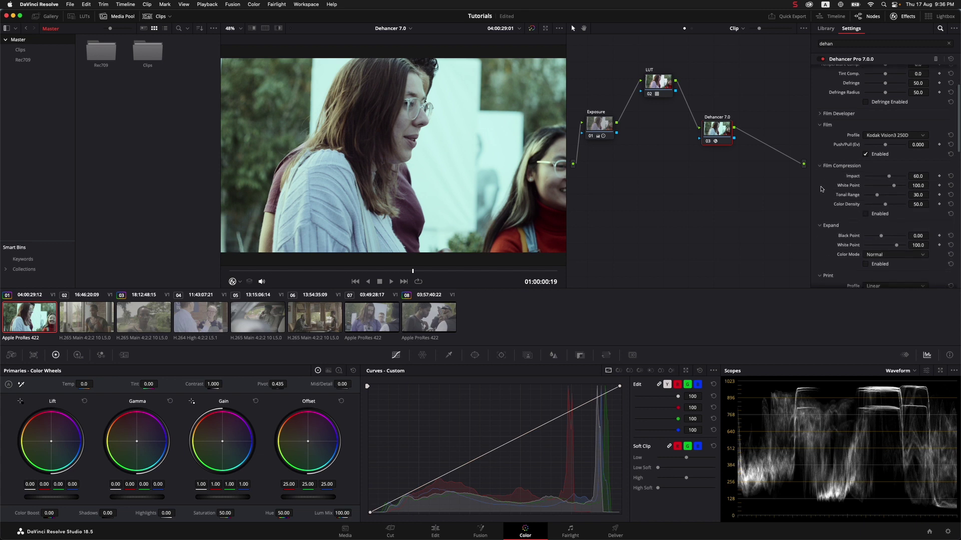
scroll(821, 190, "down", 14)
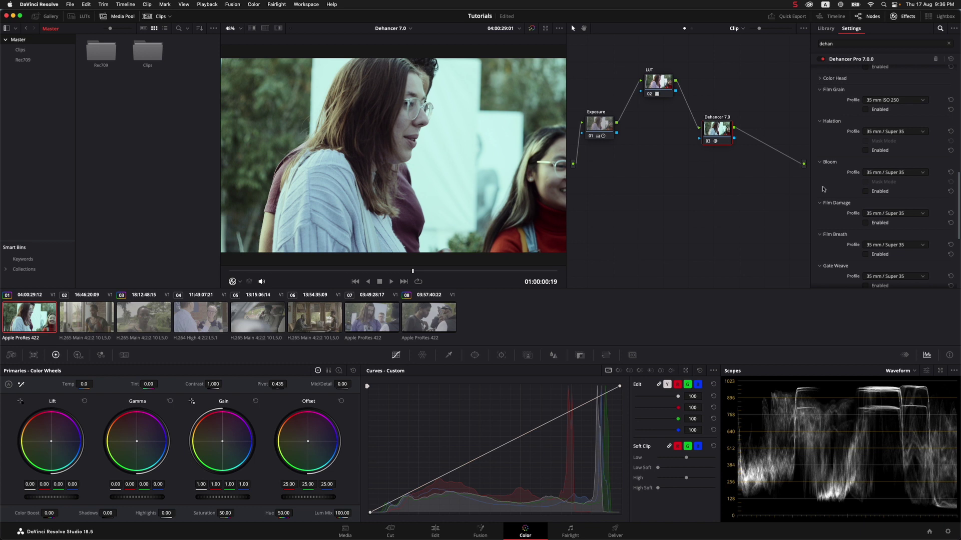
key("super+s")
scroll(875, 161, "up", 10)
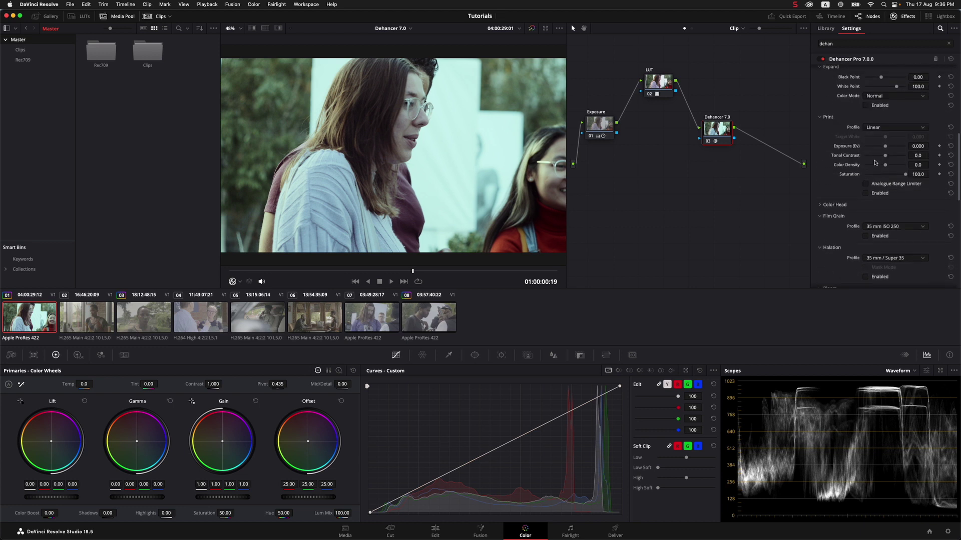
scroll(875, 161, "up", 1)
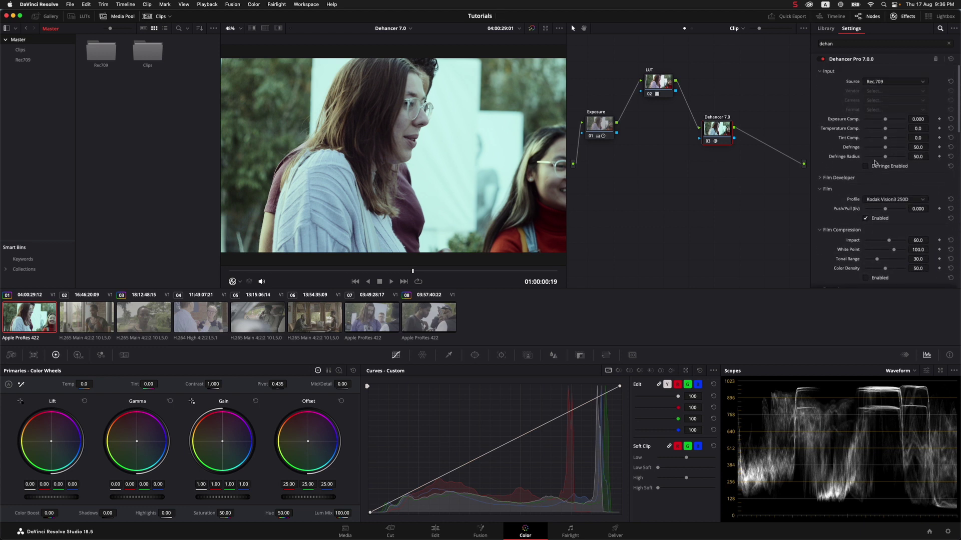
- Toggle the Film tool off and back on to compare the image with and without the film profile
left_click(866, 218)
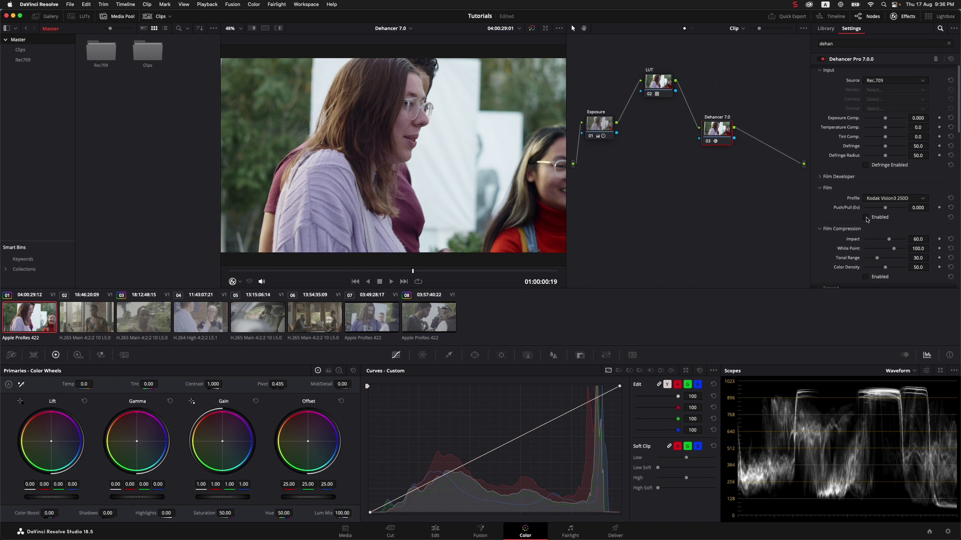
left_click(866, 217)
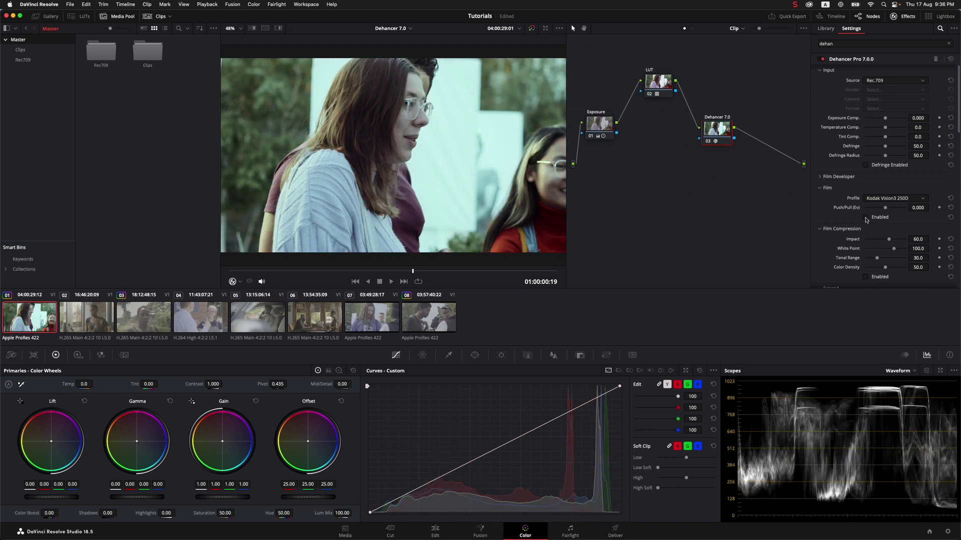
left_click(866, 217)
- Try the film profiles Kodak Vision3 200T, 500T, 50D and Konica Impresa 50 (Exp. 2006), ending on Kodak Vision3 250D
left_click(924, 199)
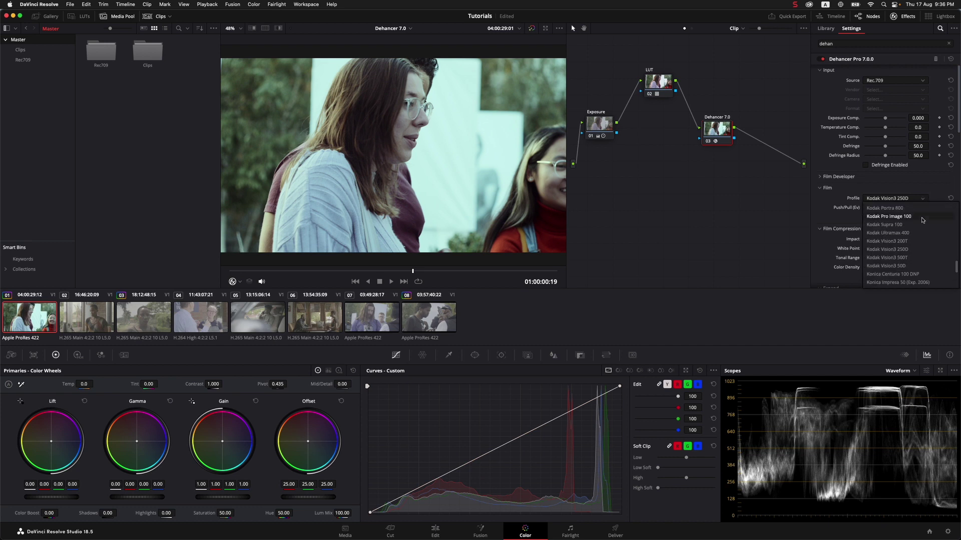
scroll(921, 222, "down", 3)
left_click(915, 225)
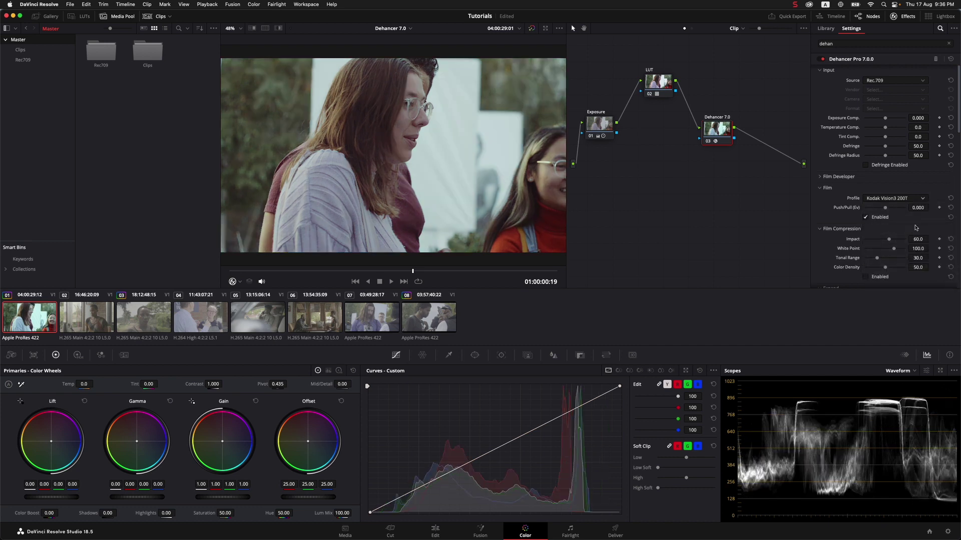
left_click(924, 200)
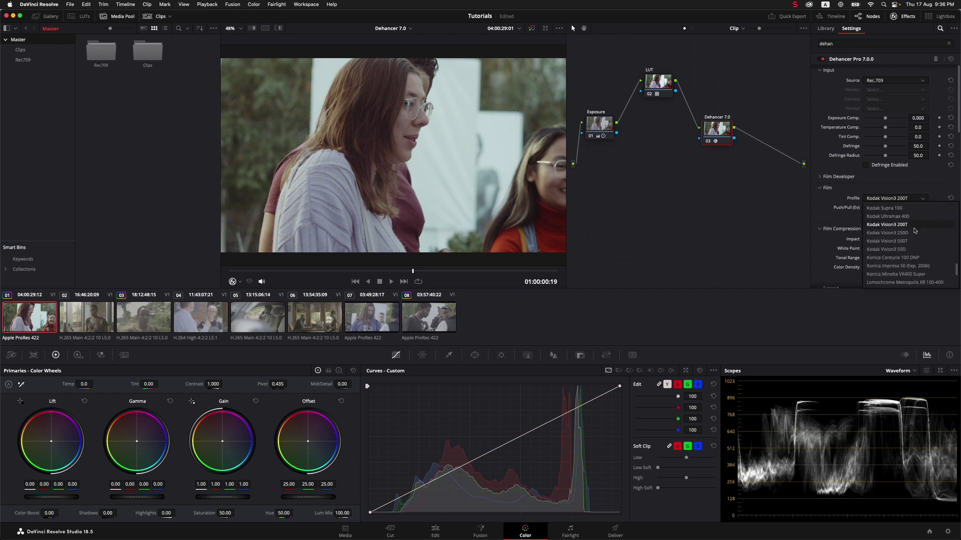
left_click(913, 240)
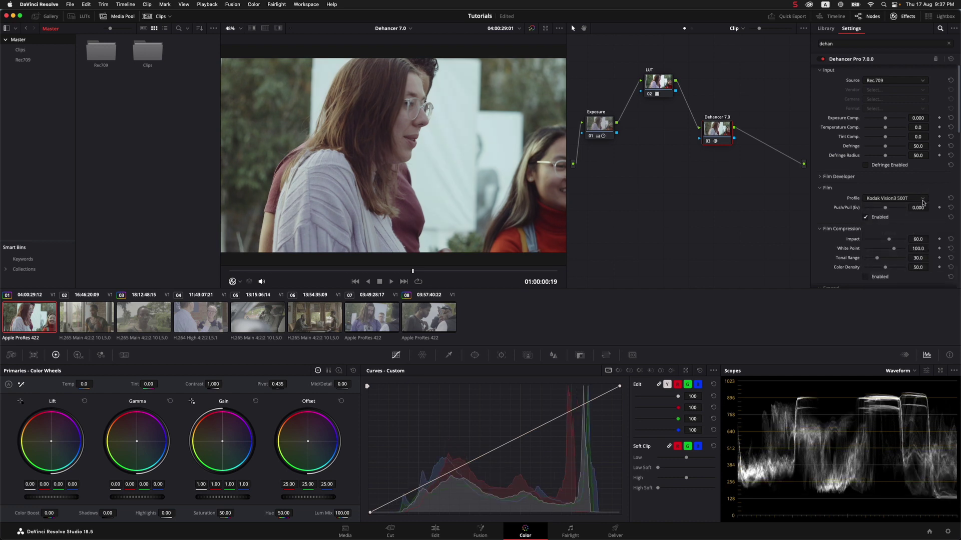
left_click(923, 200)
left_click(910, 244)
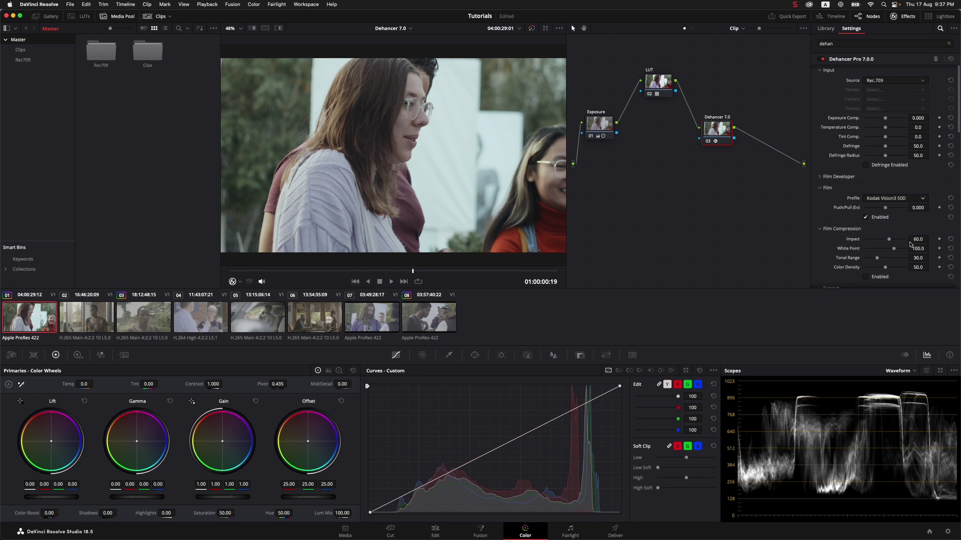
left_click(921, 200)
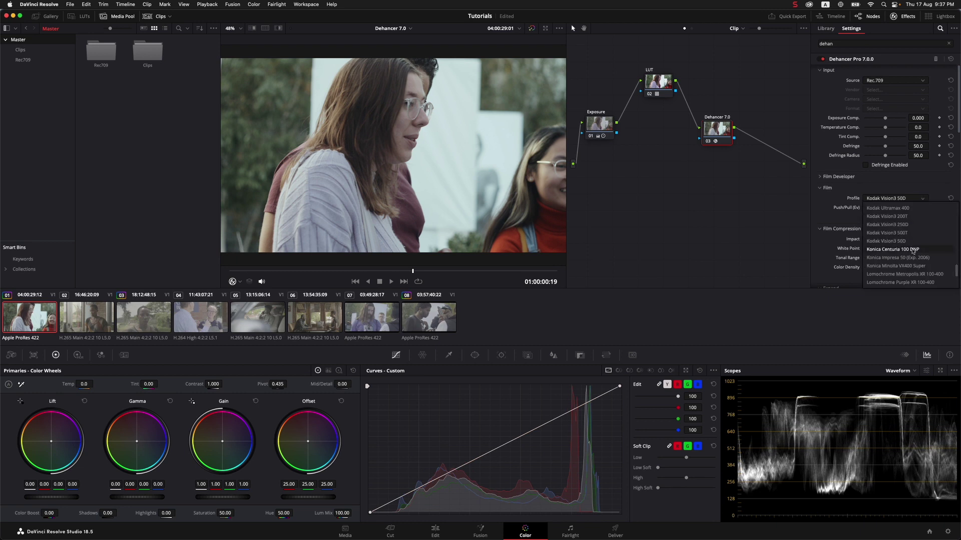
left_click(897, 258)
left_click(923, 198)
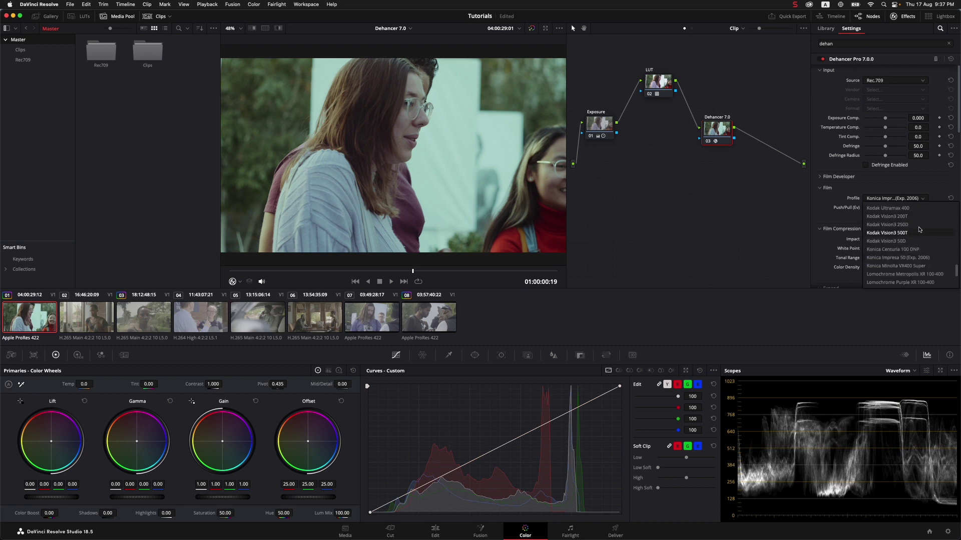
left_click(899, 225)
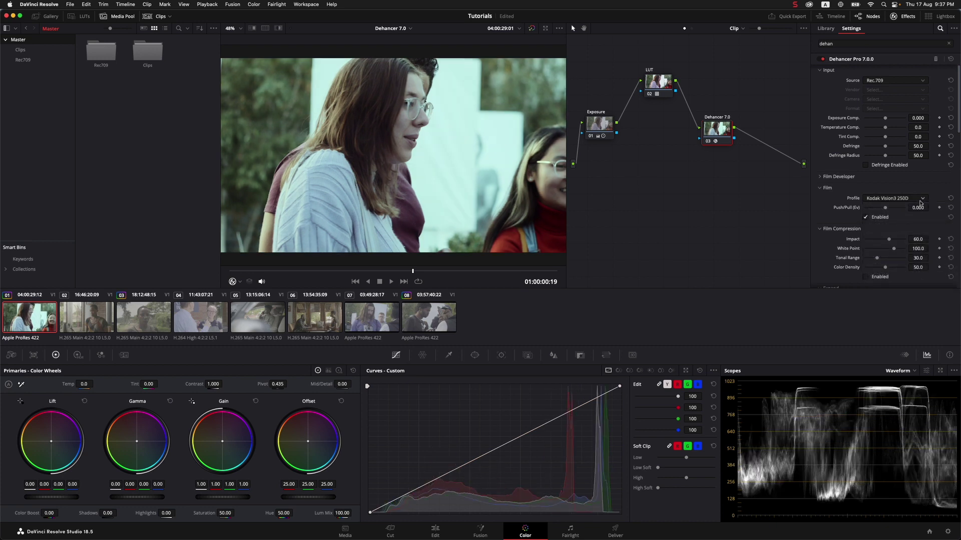
- Set the Film profile to Kodak Vision3 500T
left_click(920, 200)
scroll(899, 220, "up", 3)
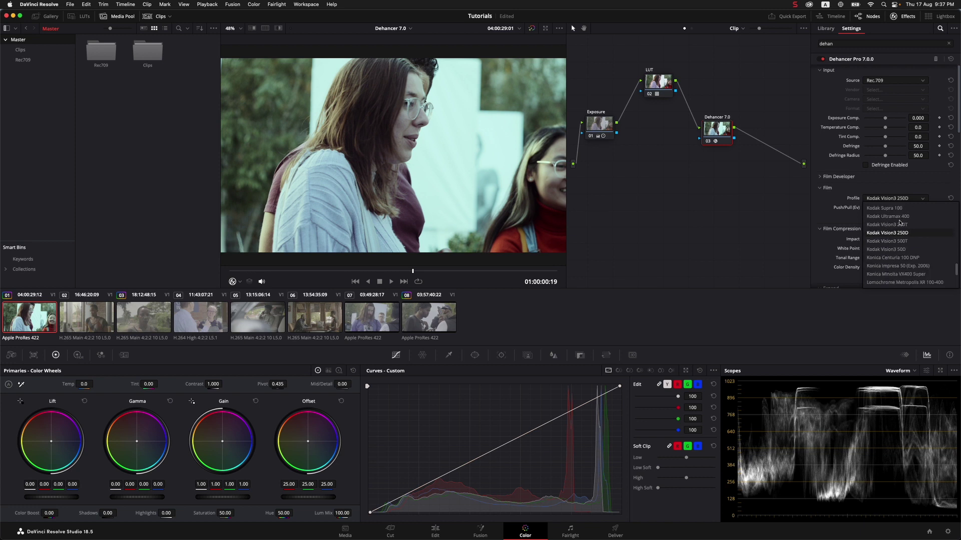
scroll(900, 235, "down", 2)
left_click(901, 242)
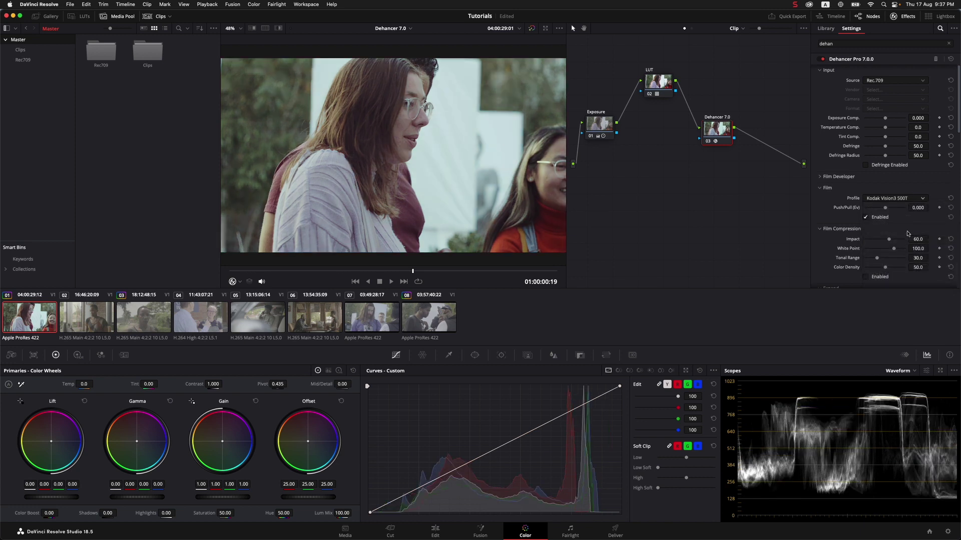
- Reposition the Dehancer 7.0 and LUT nodes slightly to tidy the node chain
left_click_drag(711, 136, 721, 120)
left_click(658, 81)
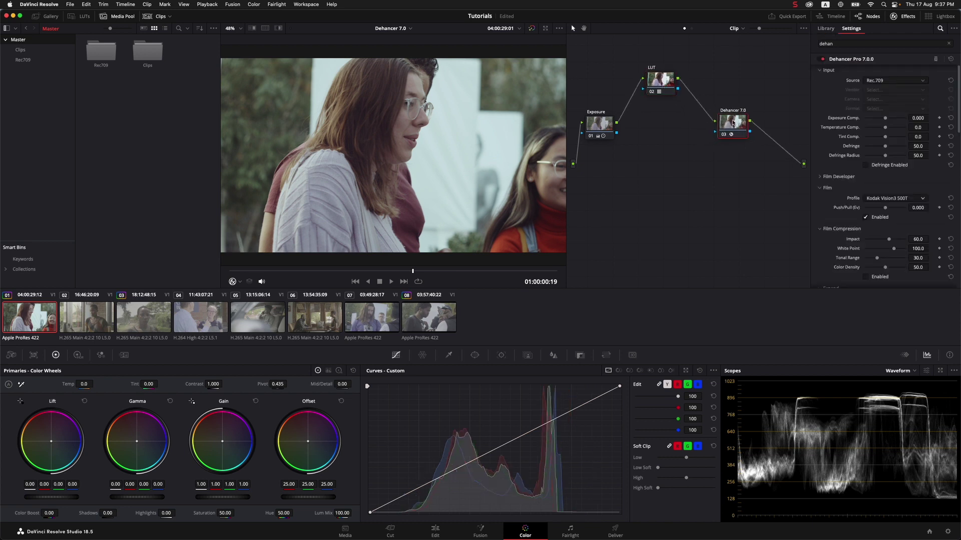
- Toggle the Expand and Print tools on and back off to compare their effect, and look into the Color Head settings
scroll(899, 212, "down", 5)
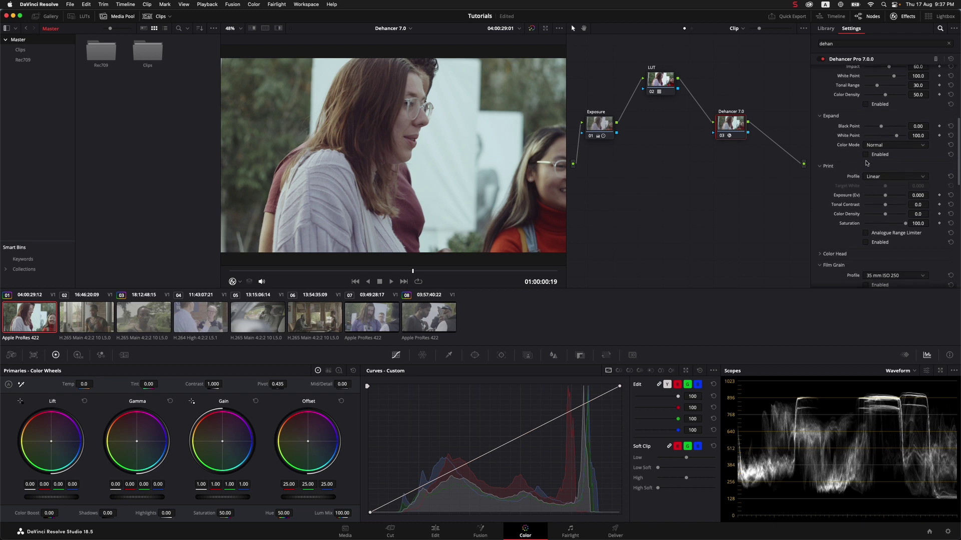
left_click(866, 155)
scroll(895, 218, "down", 2)
left_click(866, 207)
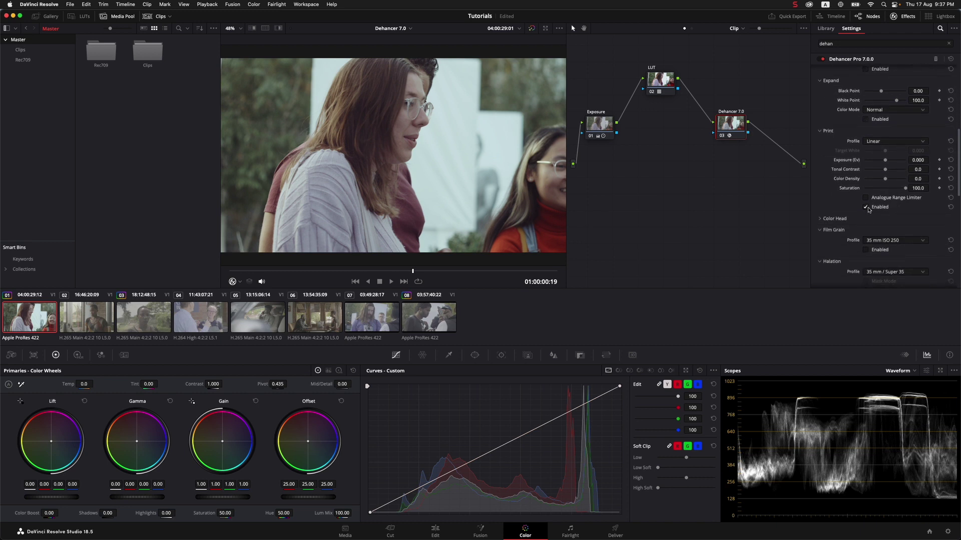
scroll(899, 209, "down", 4)
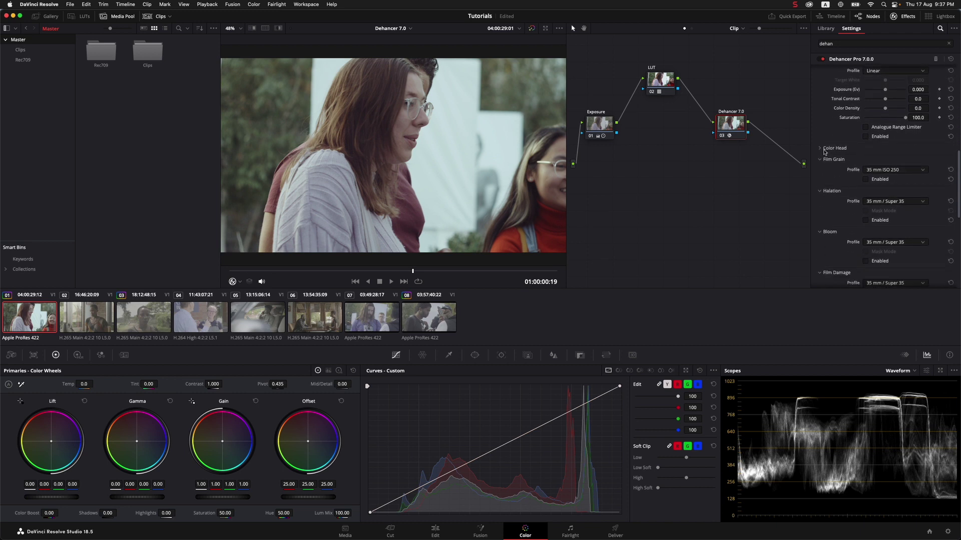
left_click(820, 149)
left_click(820, 150)
- Enable Film Grain, testing the 8 mm ISO 250 profile and choosing 16 mm ISO 50
left_click(922, 170)
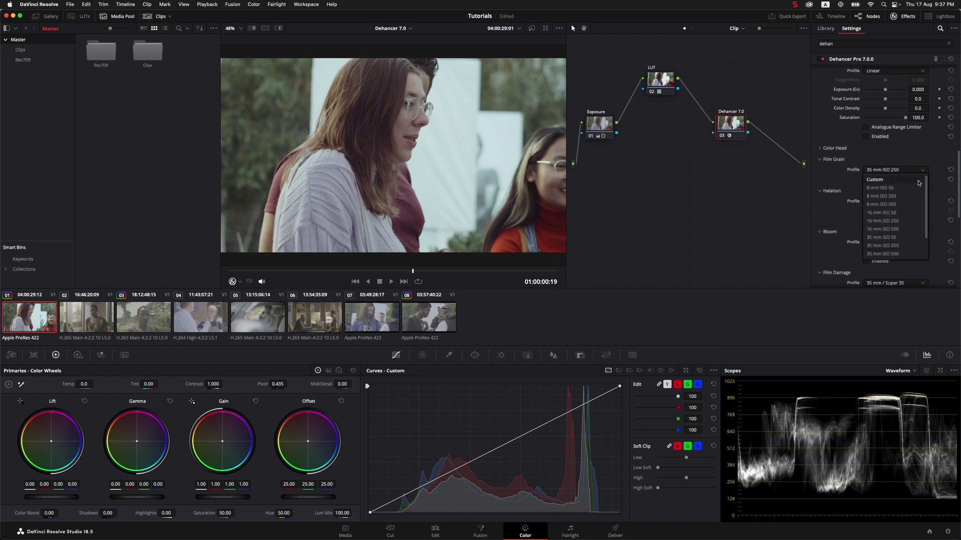
left_click(909, 198)
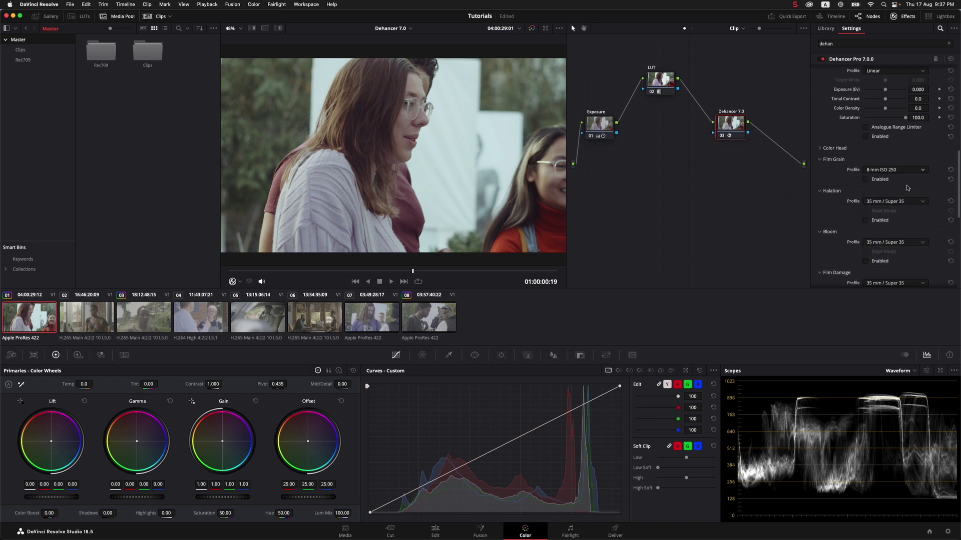
left_click(867, 178)
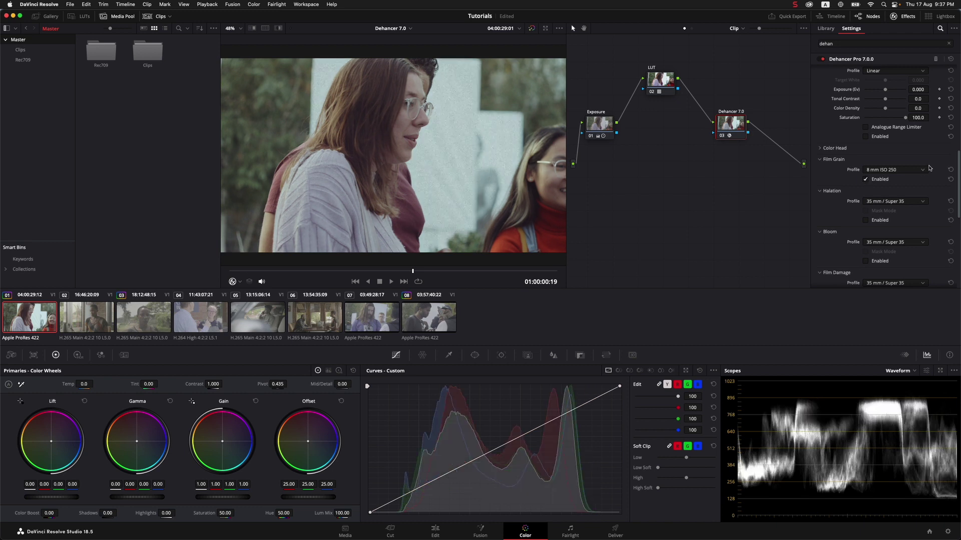
left_click(922, 171)
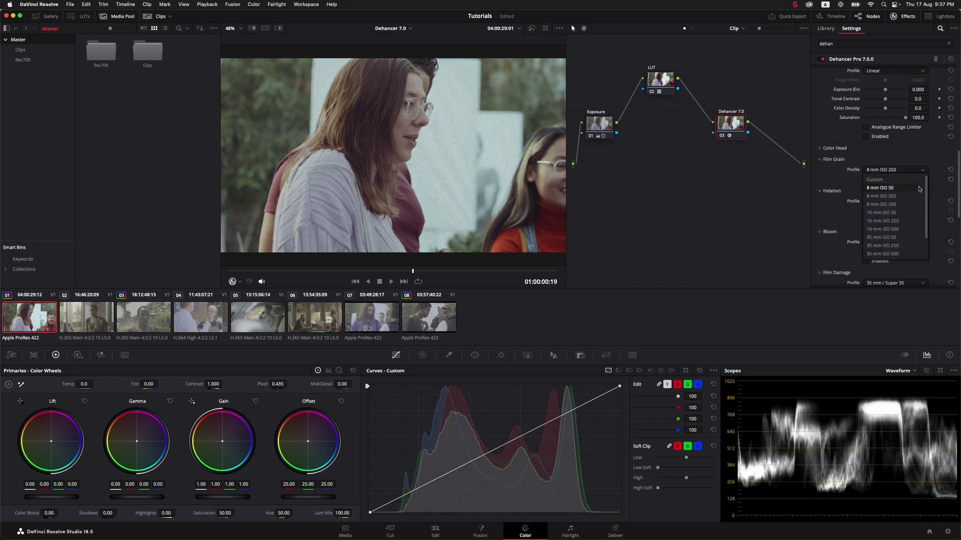
left_click(912, 214)
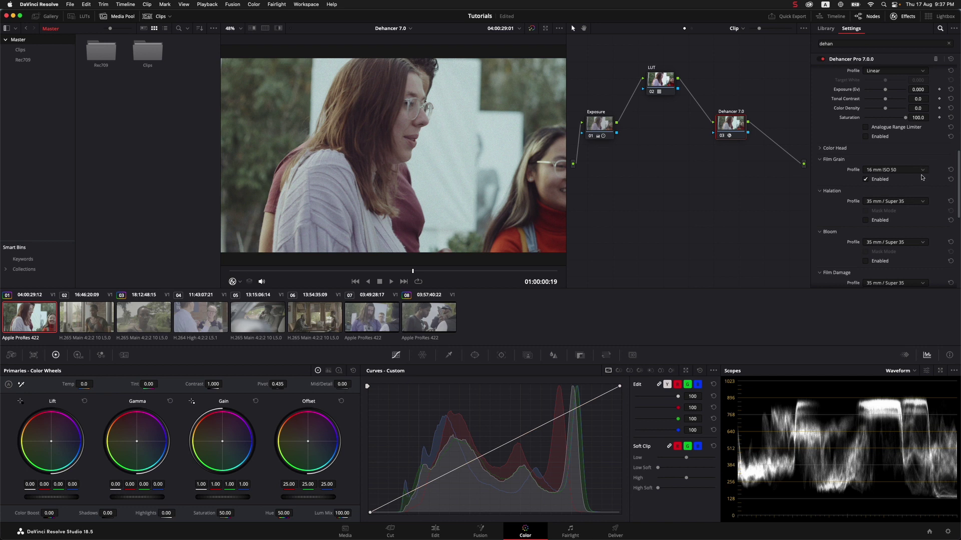
- Toggle Bloom on and back off to compare its effect on the image
scroll(921, 178, "down", 3)
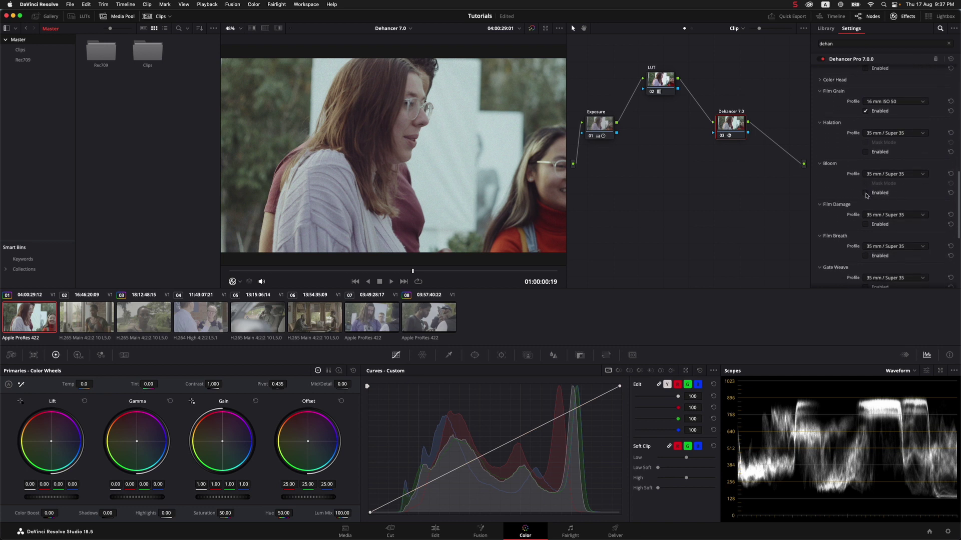
left_click(866, 194)
left_click(866, 196)
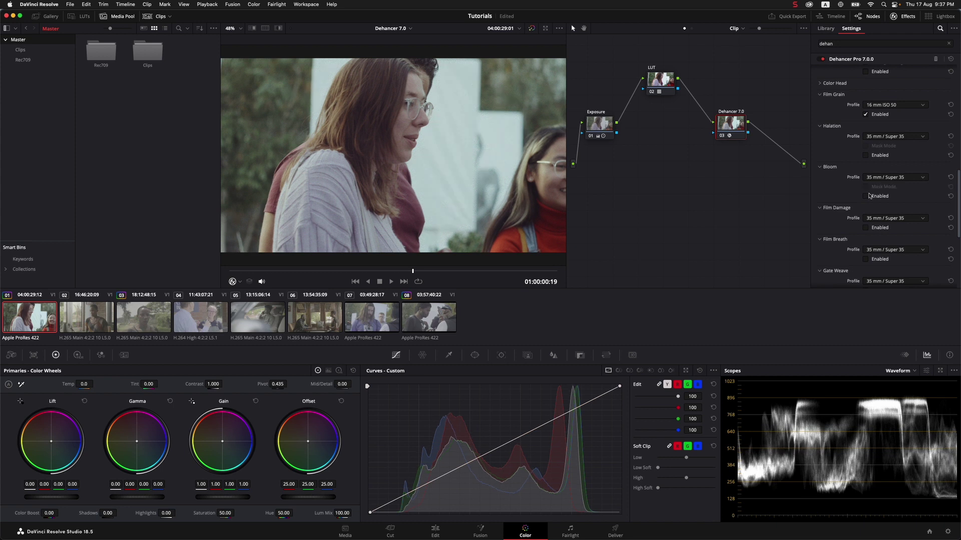
- Enable Film Damage, try the 8 mm / Super 8 profile on another frame, and set the profile to 35 mm / Super 35
scroll(850, 181, "down", 3)
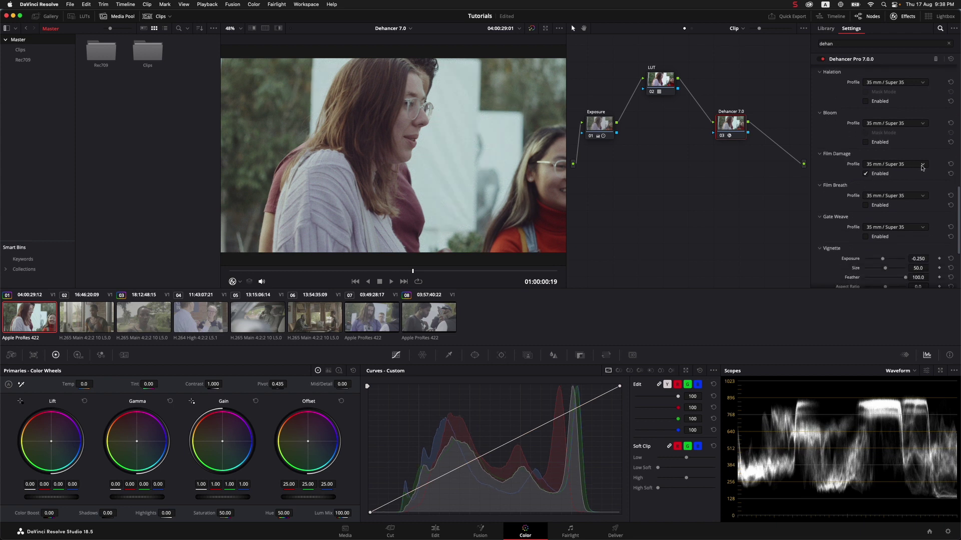
left_click(918, 166)
left_click(896, 182)
left_click_drag(413, 270, 452, 271)
left_click(924, 165)
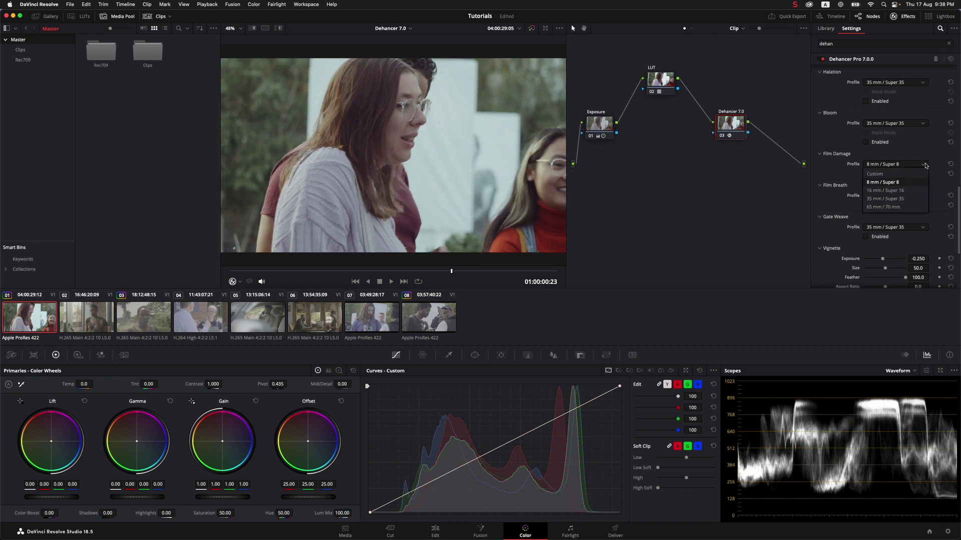
left_click(901, 199)
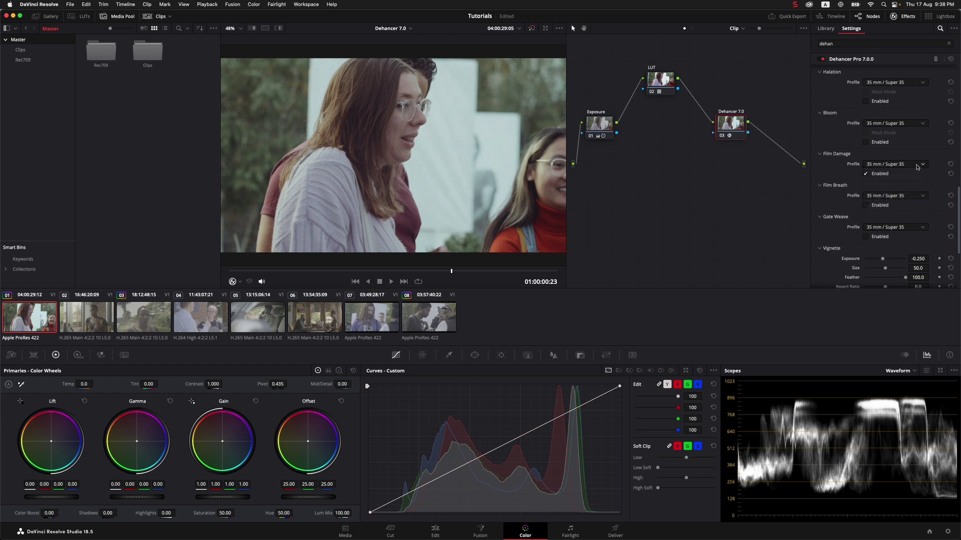
- Look through the remaining Dehancer sections, including Vignette, Monitor, Output and LUT Generator
scroll(924, 219, "down", 3)
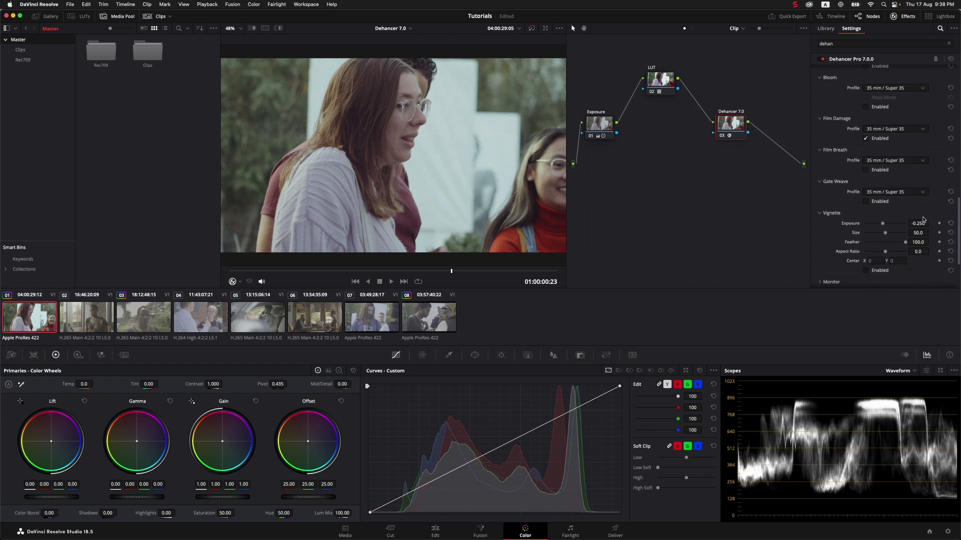
scroll(920, 207, "down", 6)
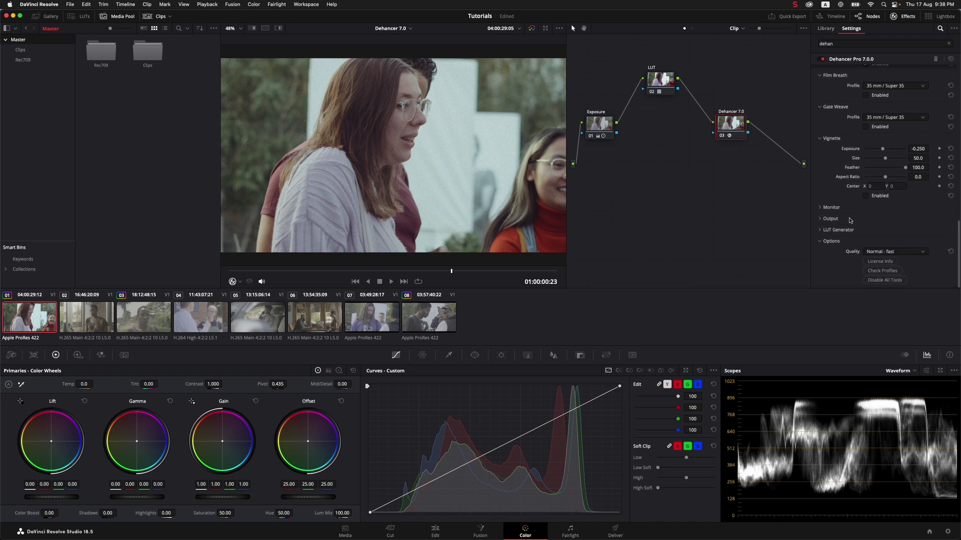
left_click(822, 219)
scroll(821, 222, "down", 1)
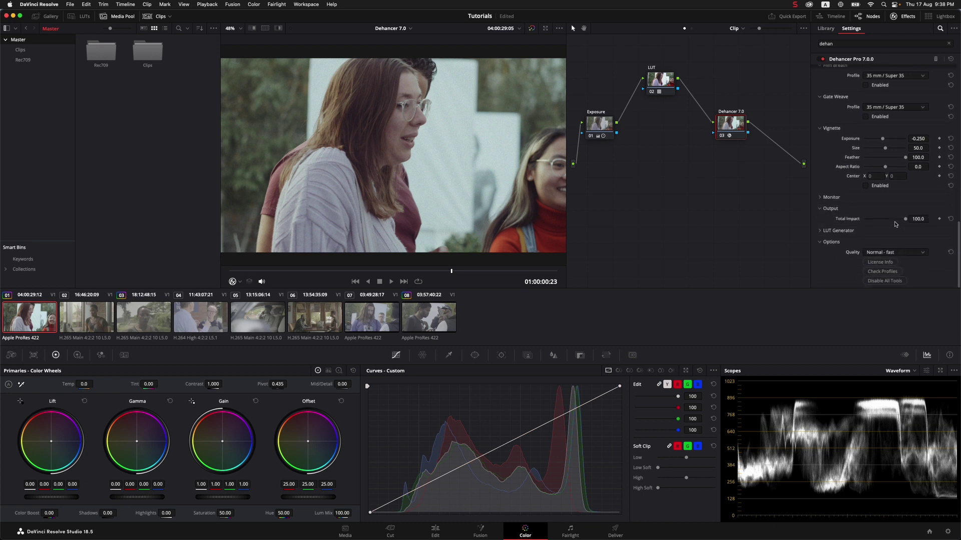
left_click(819, 232)
left_click(819, 231)
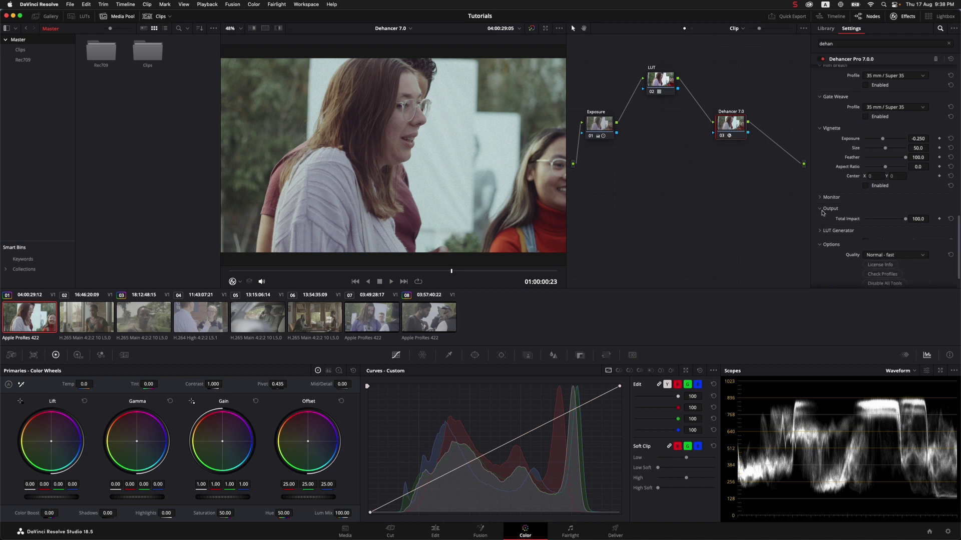
left_click(820, 199)
scroll(820, 202, "up", 10)
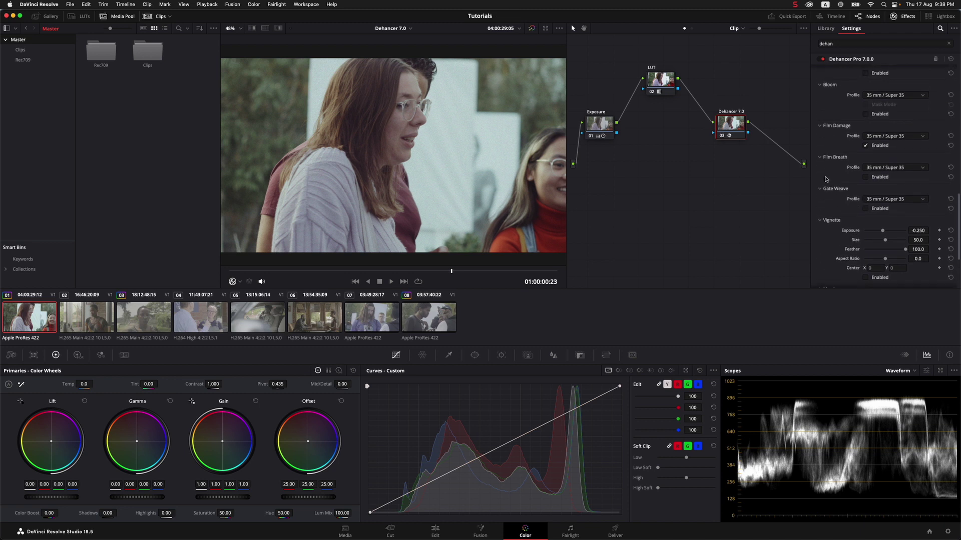
scroll(926, 197, "up", 2)
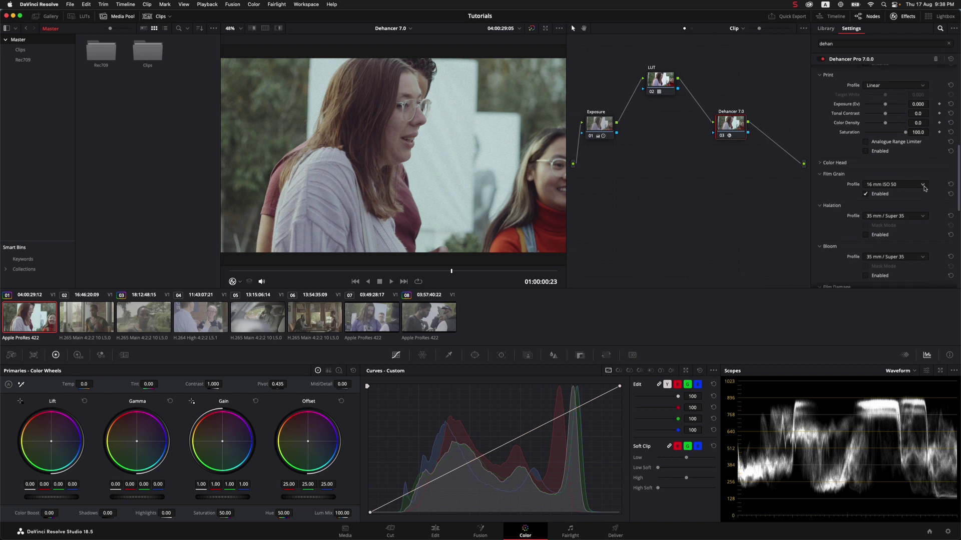
- Review the available Film Grain profiles and keep 16 mm ISO 50 selected
left_click(895, 186)
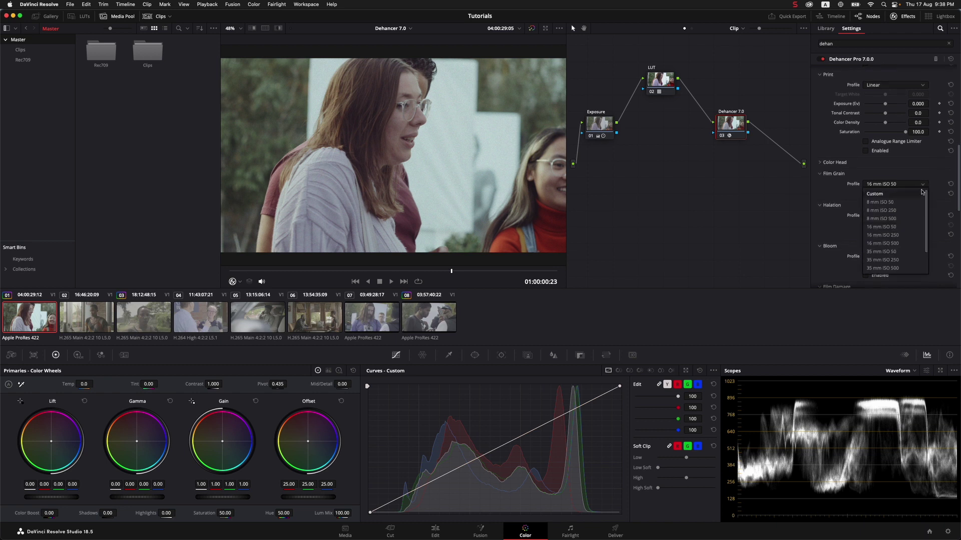
left_click(905, 230)
left_click(926, 185)
left_click(926, 166)
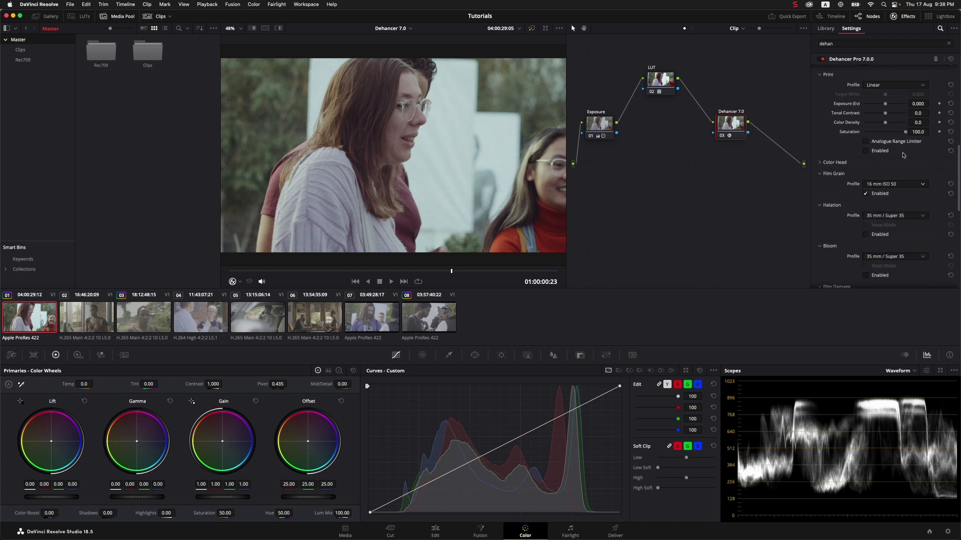
- Set the Film tool's Push/Pull to about 0.936 Ev for the Kodak Vision3 500T profile
scroll(904, 155, "up", 10)
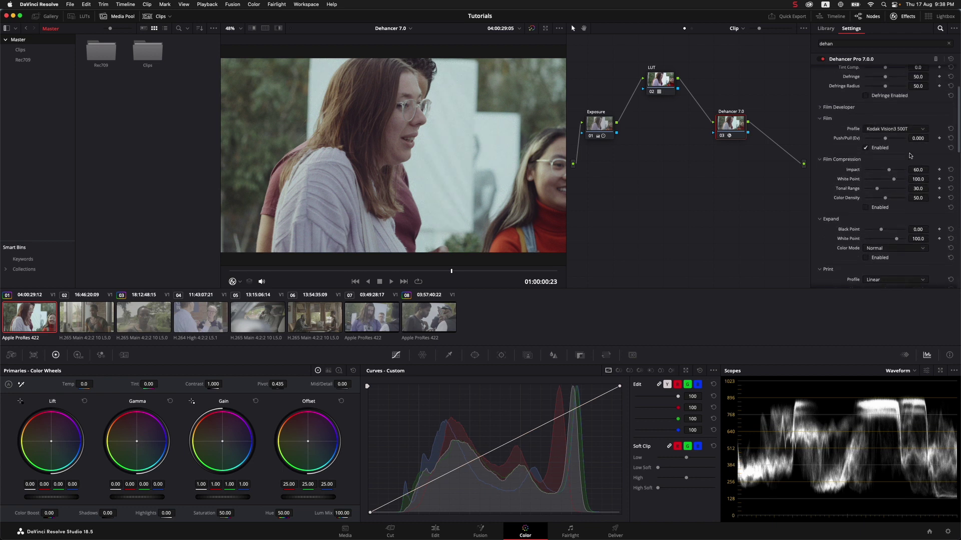
scroll(910, 155, "up", 5)
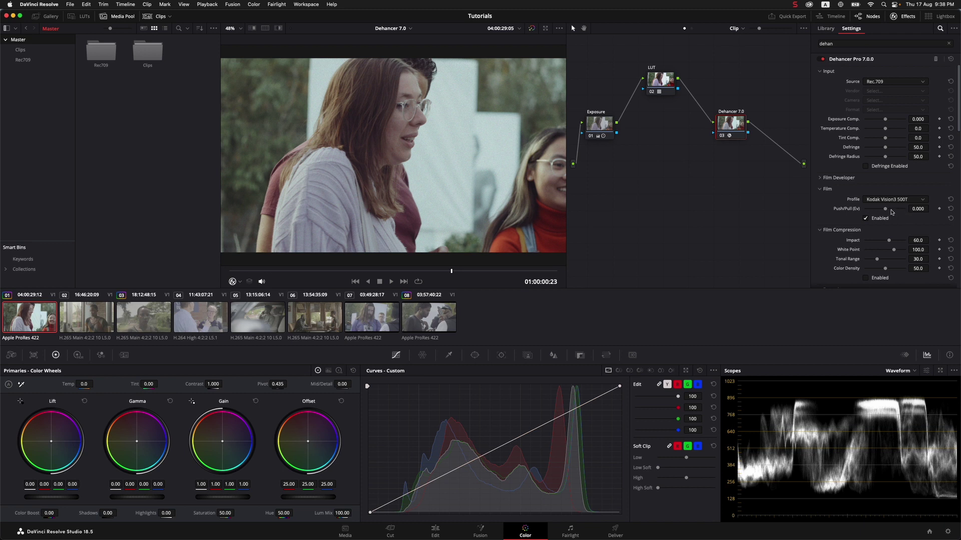
left_click_drag(886, 210, 895, 212)
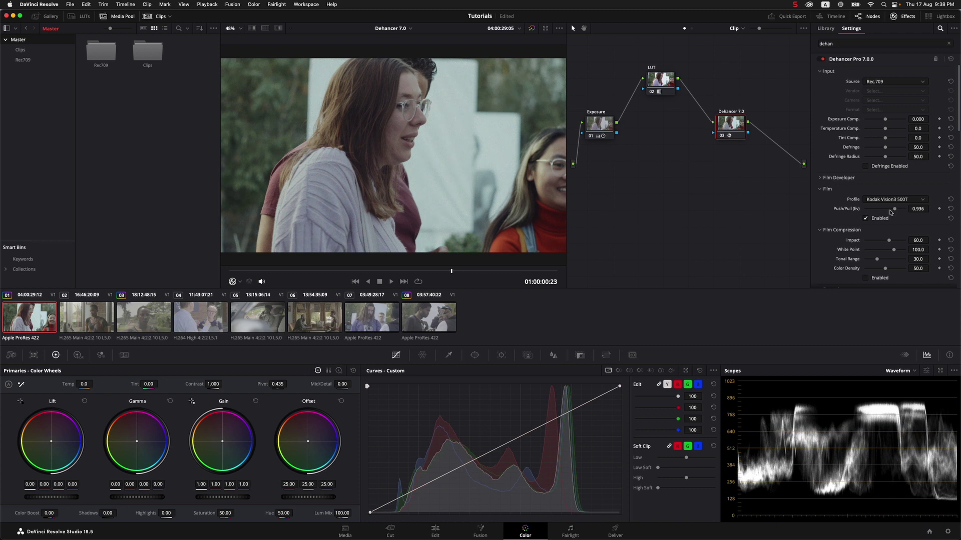
- Refine the Exposure node by setting Lift to -0.03 and increasing the contrast
left_click(596, 126)
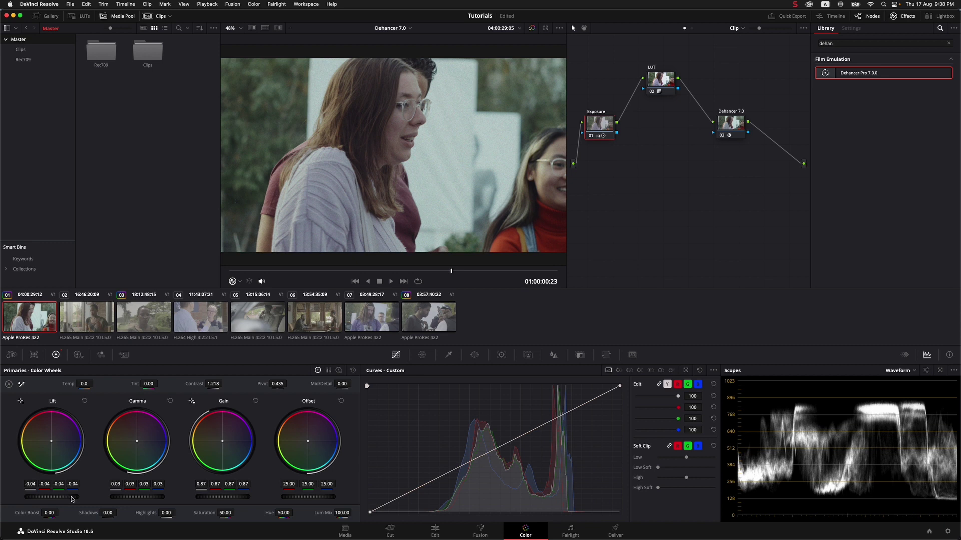
left_click_drag(51, 497, 43, 497)
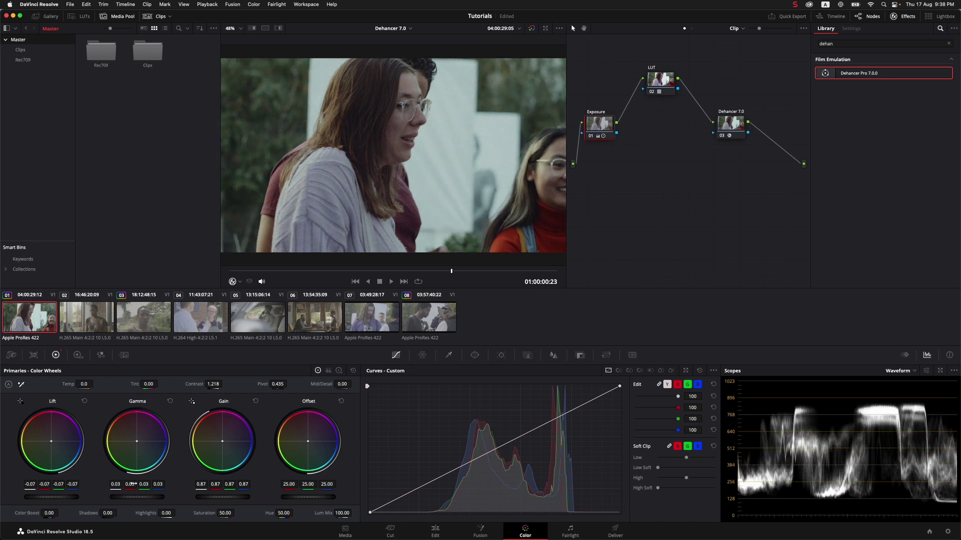
left_click_drag(213, 384, 228, 385)
left_click_drag(57, 500, 72, 501)
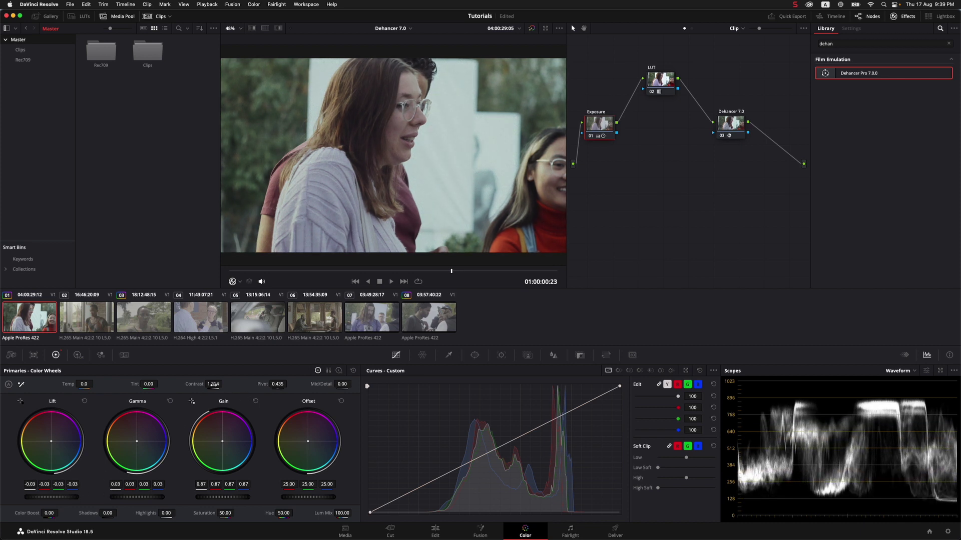
left_click_drag(214, 384, 223, 384)
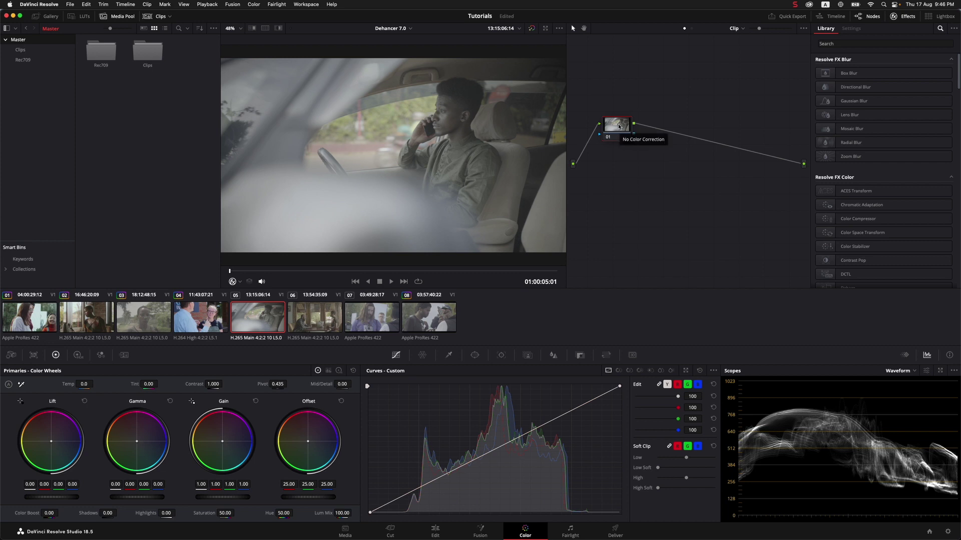
- Add two serial nodes to the car clip and arrange the chain with node 02 raised between nodes 01 and 03
key("alt+s")
key("alt+s")
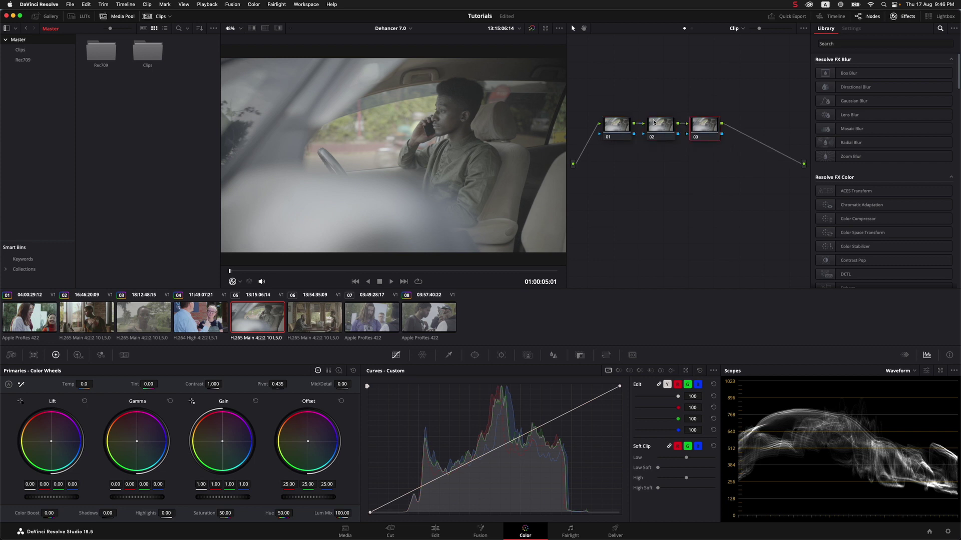
left_click_drag(661, 129, 664, 77)
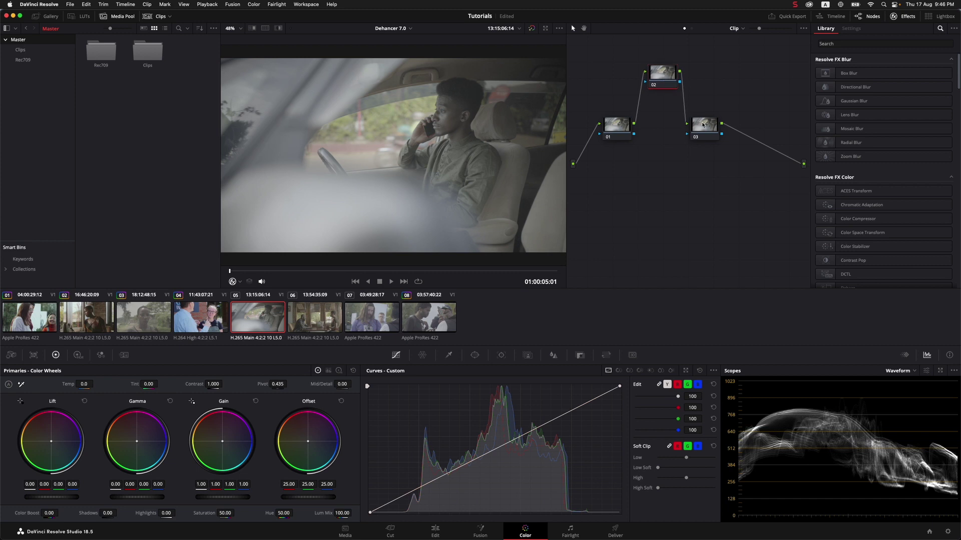
left_click_drag(702, 125, 718, 129)
left_click_drag(660, 76, 662, 73)
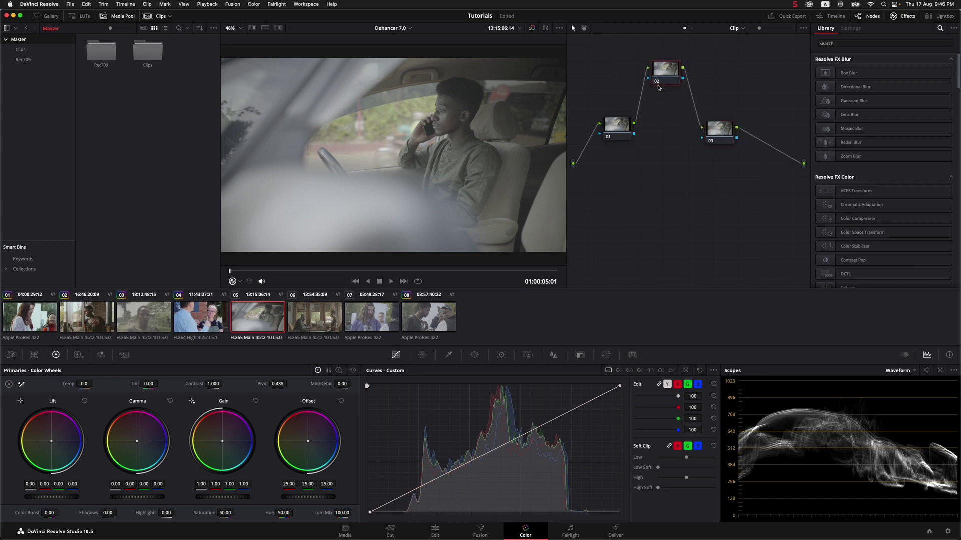
- Label node 01 Exposure and node 02 LUT
right_click(659, 71)
right_click(609, 123)
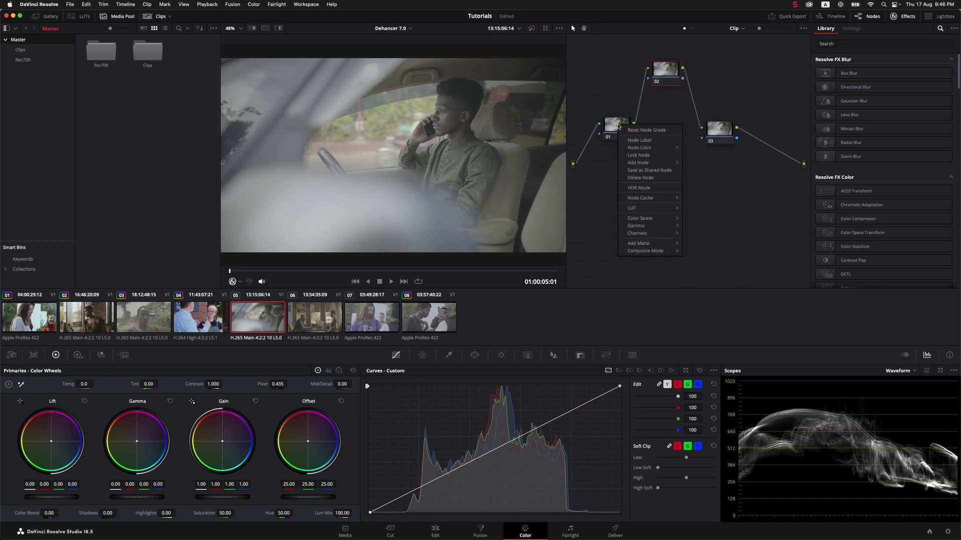
left_click(633, 140)
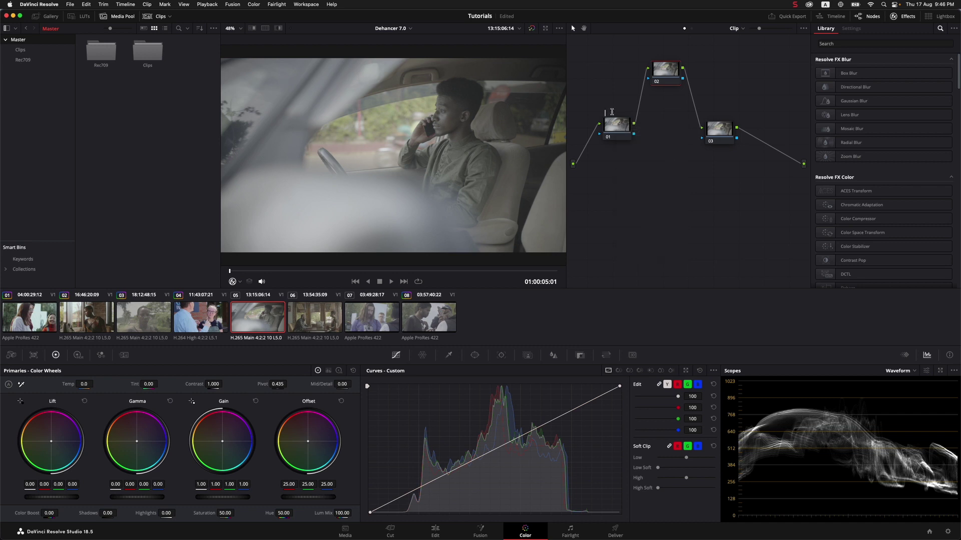
type("Exposure")
key("Return")
right_click(663, 67)
left_click(669, 52)
- Label node 03 Dehancer and space the Dehancer and LUT nodes farther from the Exposure node
right_click(718, 129)
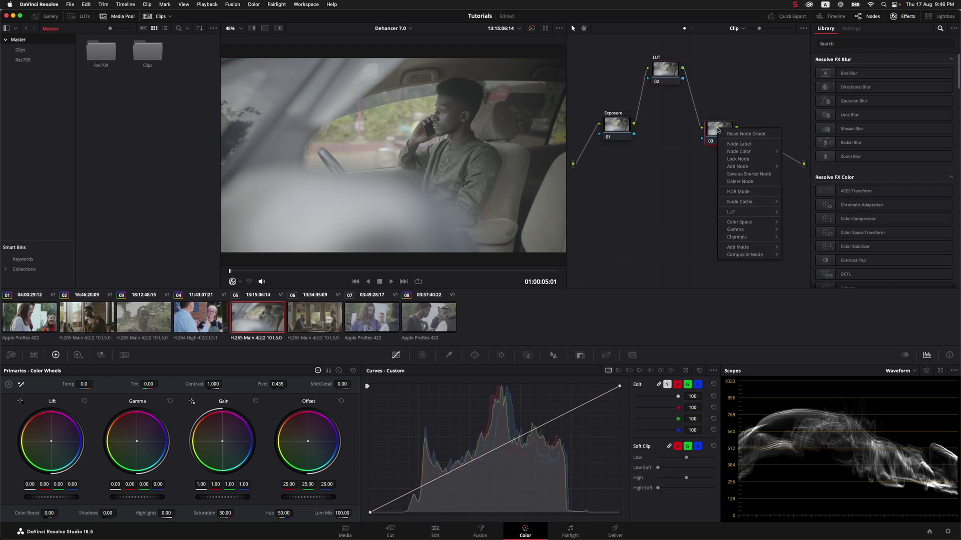
left_click(739, 144)
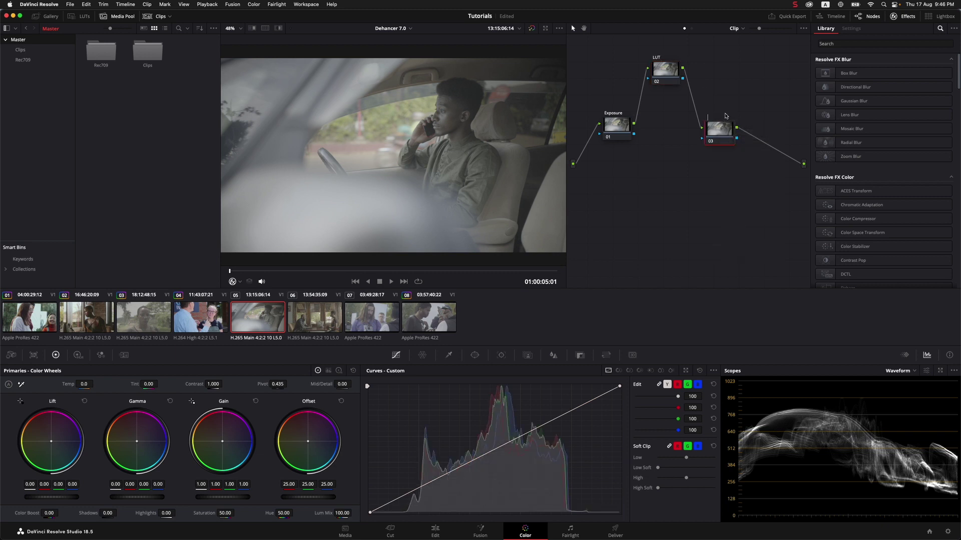
type("Dehancer")
left_click_drag(720, 128, 738, 125)
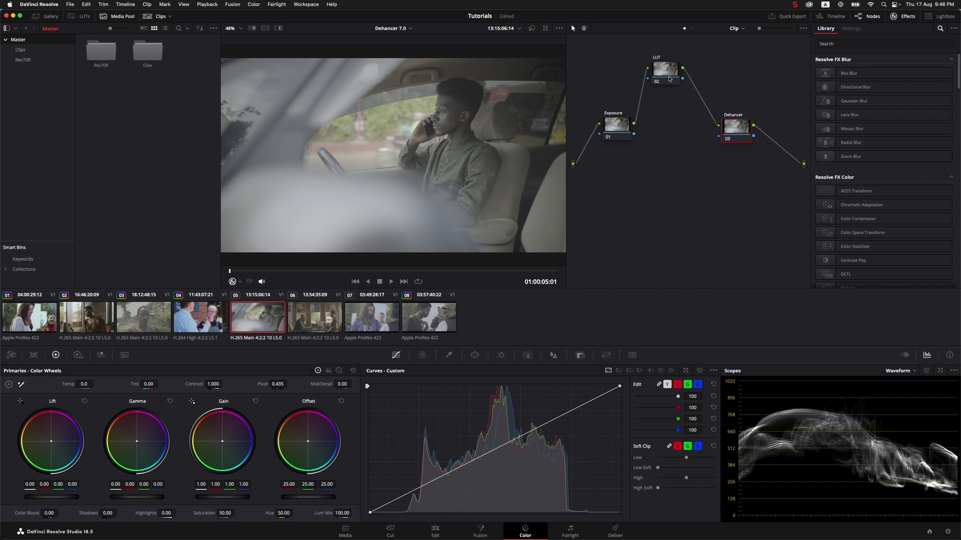
left_click_drag(663, 73, 676, 68)
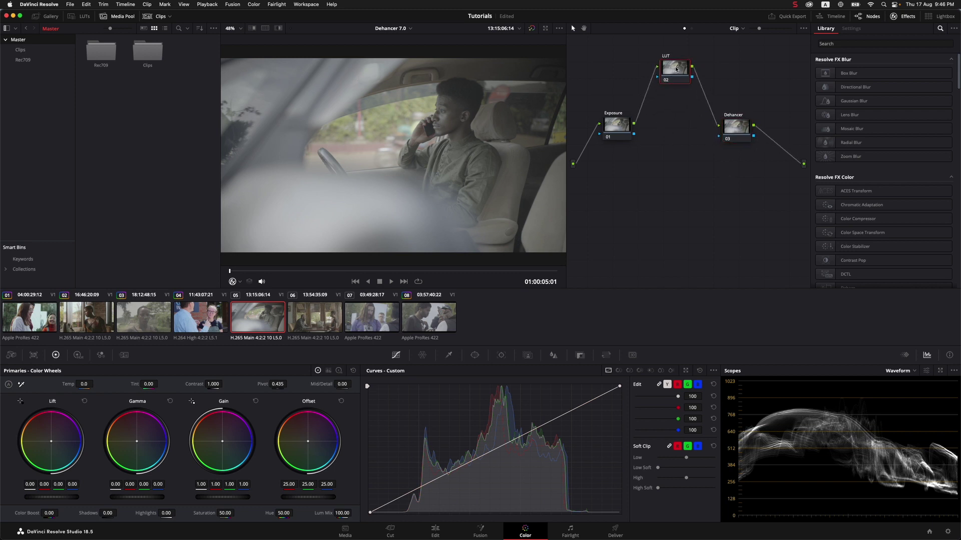
- Apply the Buttery LUT Sony_SLog2_SLog3_Natural_Rec709_v1_+1_Contrast to the LUT node
right_click(675, 68)
mouse_move(733, 156)
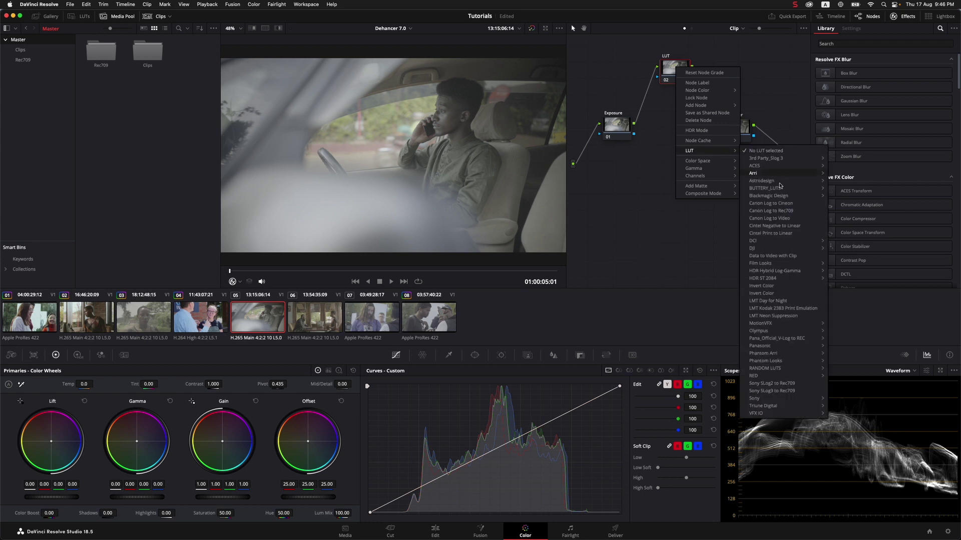
mouse_move(803, 243)
mouse_move(776, 190)
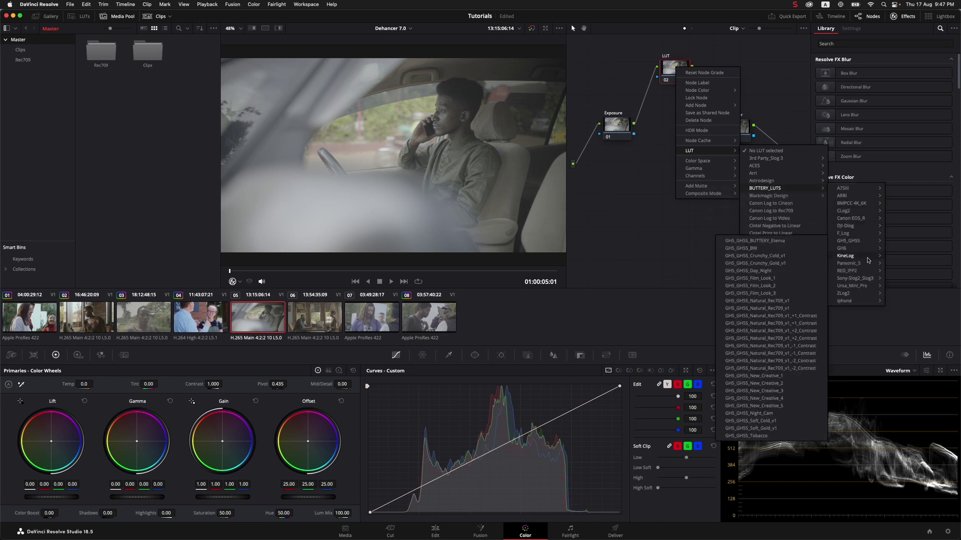
mouse_move(866, 281)
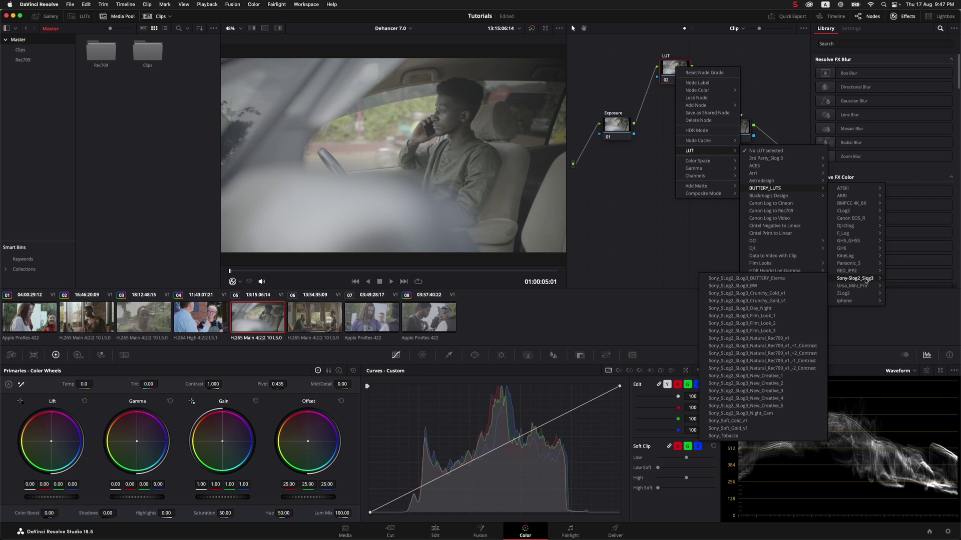
left_click(781, 346)
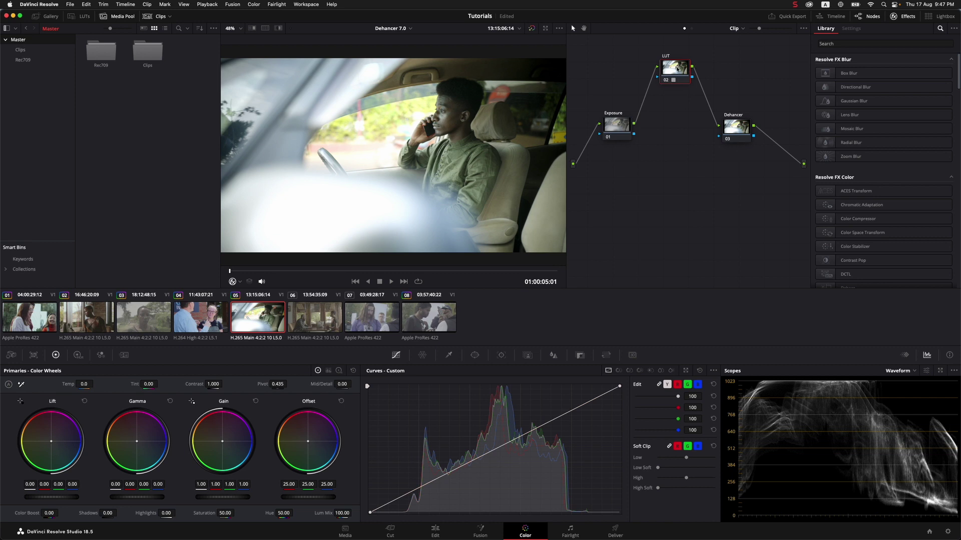
- Set the LUT node to the Buttery A7SIII LUT A7SIII_SLog2_SLog3_Natural_Rec709_v2_-1_Contrast
right_click(676, 68)
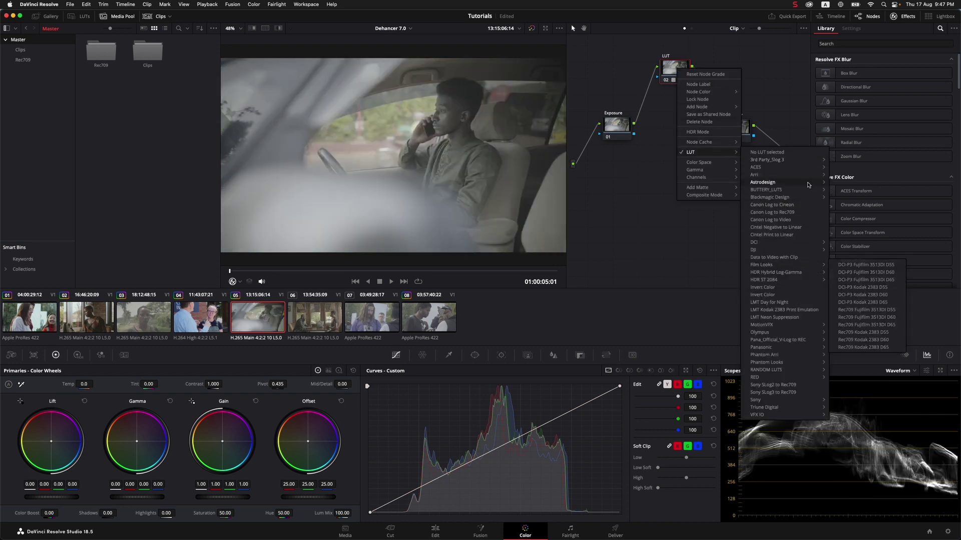
mouse_move(807, 184)
mouse_move(862, 193)
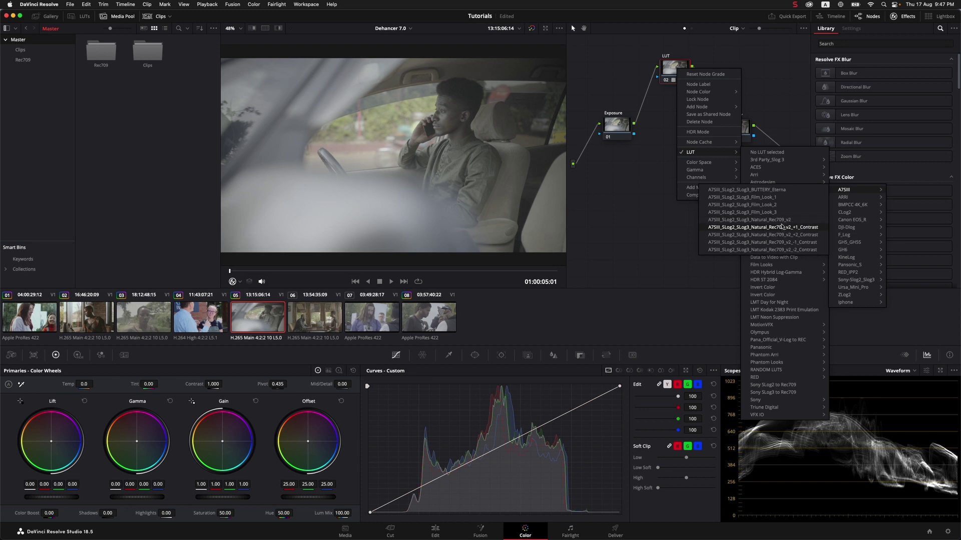
left_click(788, 243)
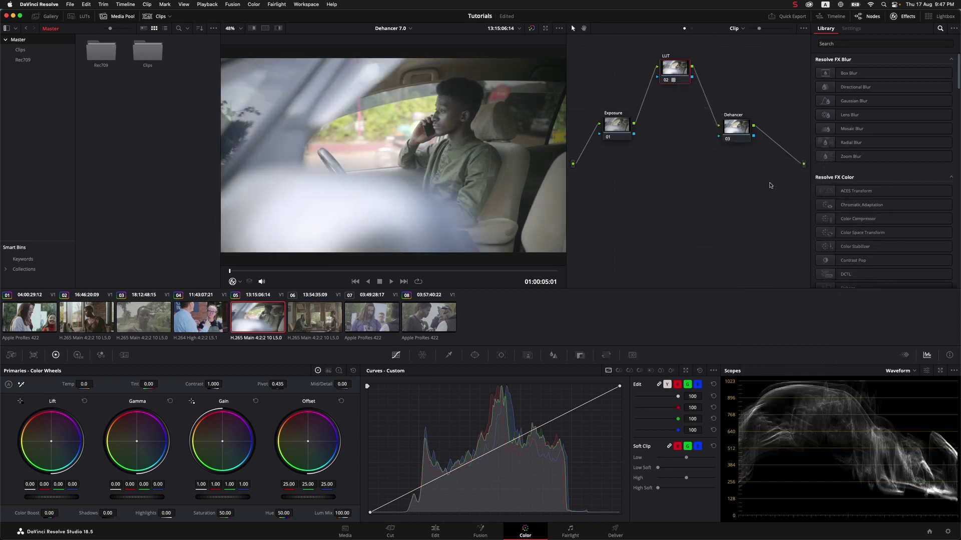
- On the Exposure node, set Gain to 0.91, Gamma to -0.01, Lift to -0.02, Saturation to 55.60 and Contrast to 1.108
left_click(612, 128)
left_click_drag(222, 497, 212, 497)
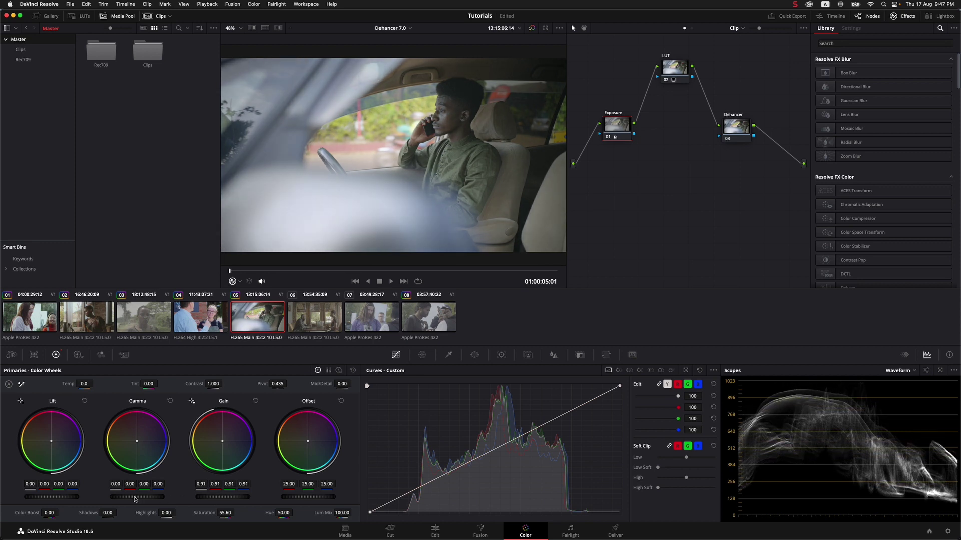
left_click_drag(134, 499, 130, 499)
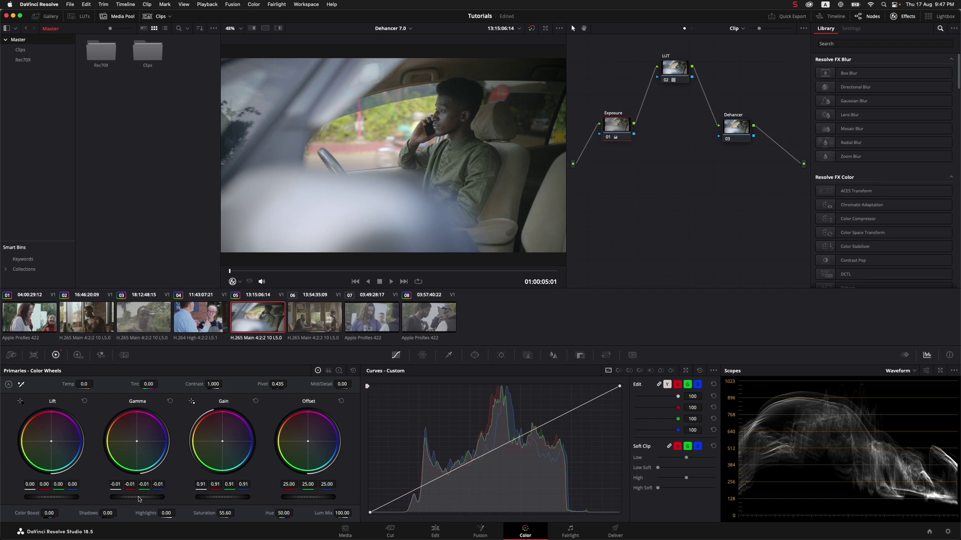
left_click_drag(51, 498, 48, 498)
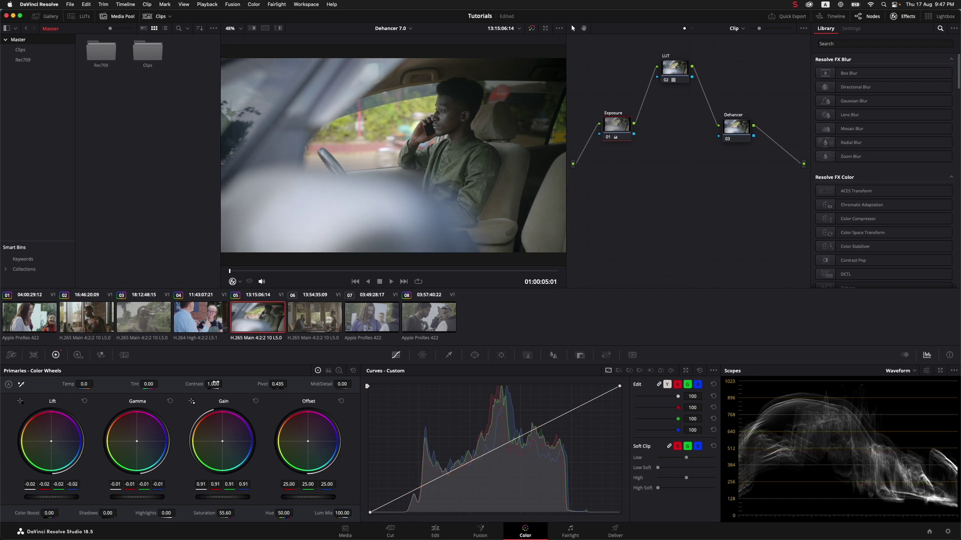
left_click_drag(213, 384, 228, 385)
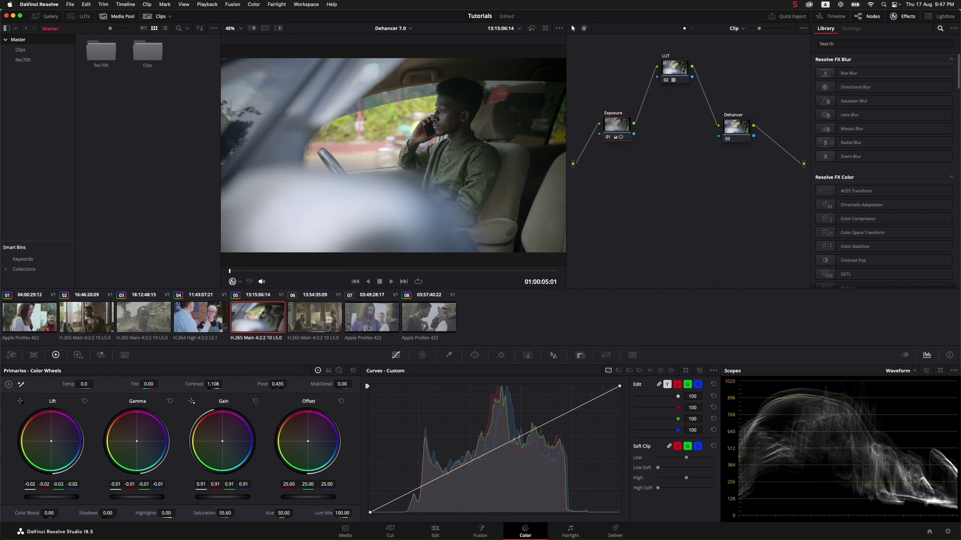
- Find Dehancer Pro 7.0.0 in the effects library and apply it to the Dehancer node
left_click(745, 130)
left_click(863, 43)
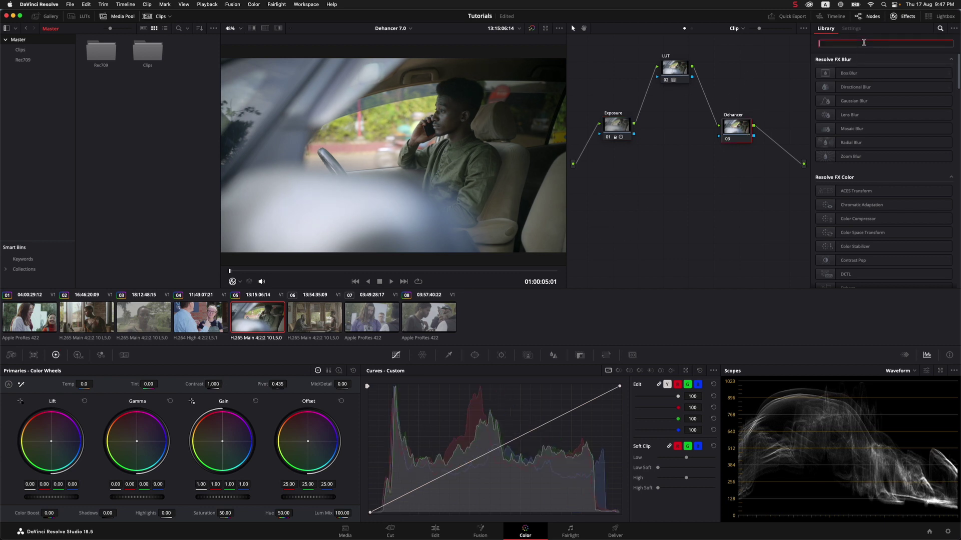
type("deha")
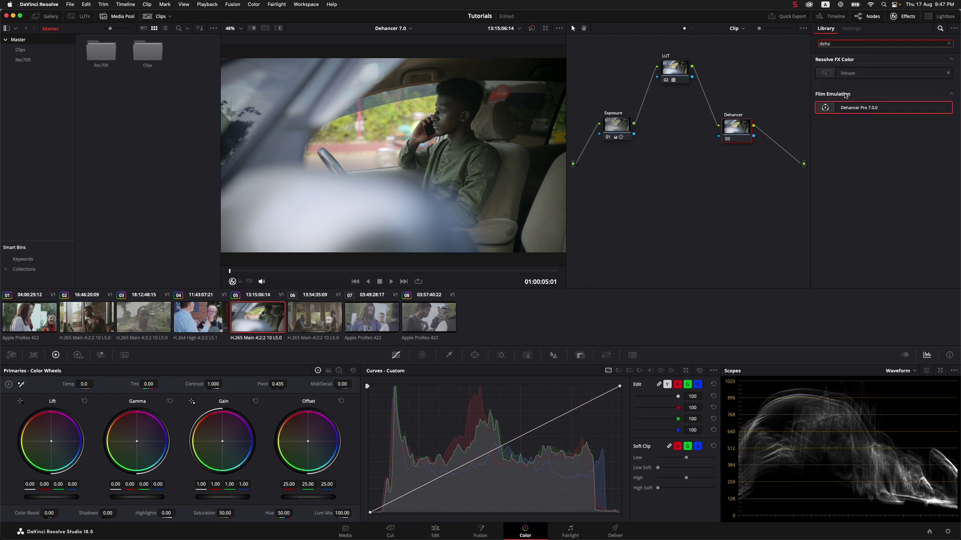
left_click_drag(828, 111, 736, 126)
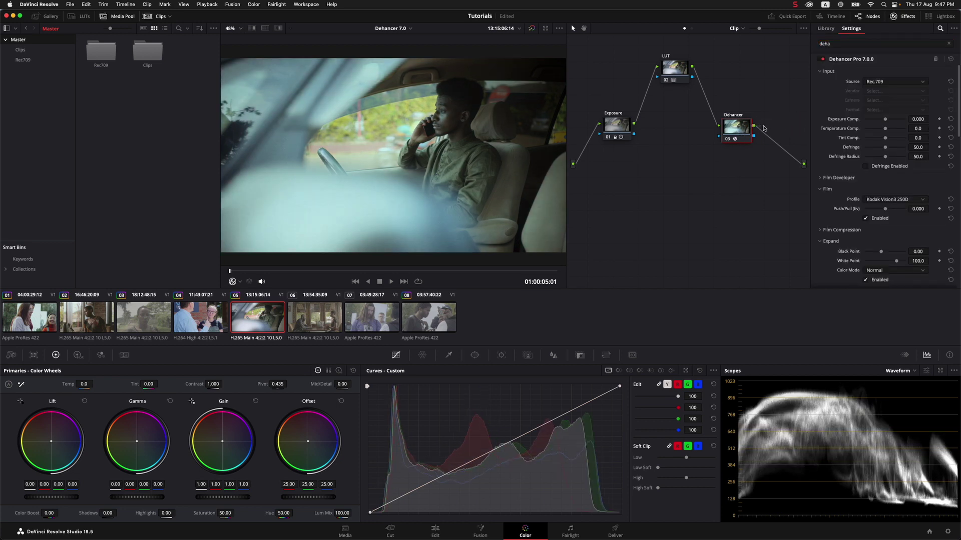
- Disable the Film Grain, Print and Expand sections of the Dehancer effect
scroll(883, 212, "down", 8)
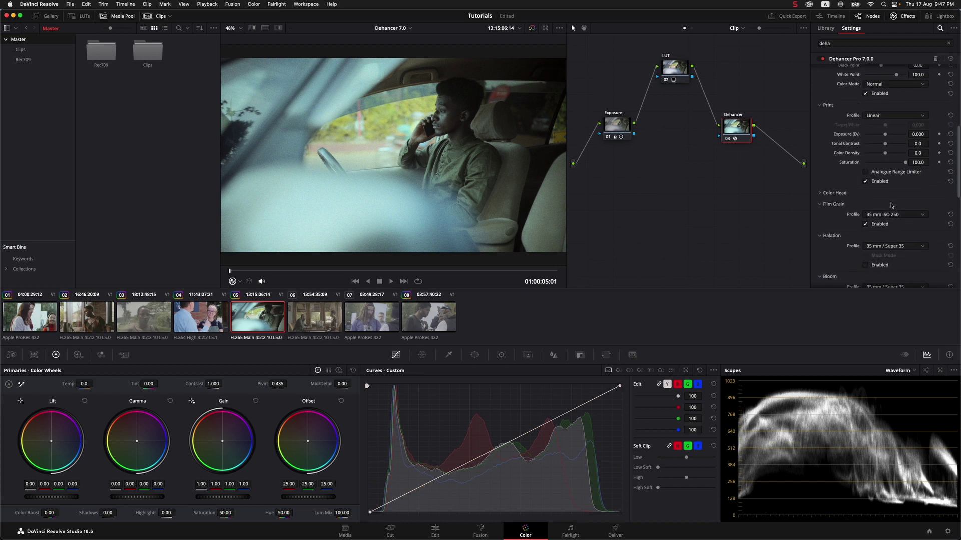
left_click(866, 199)
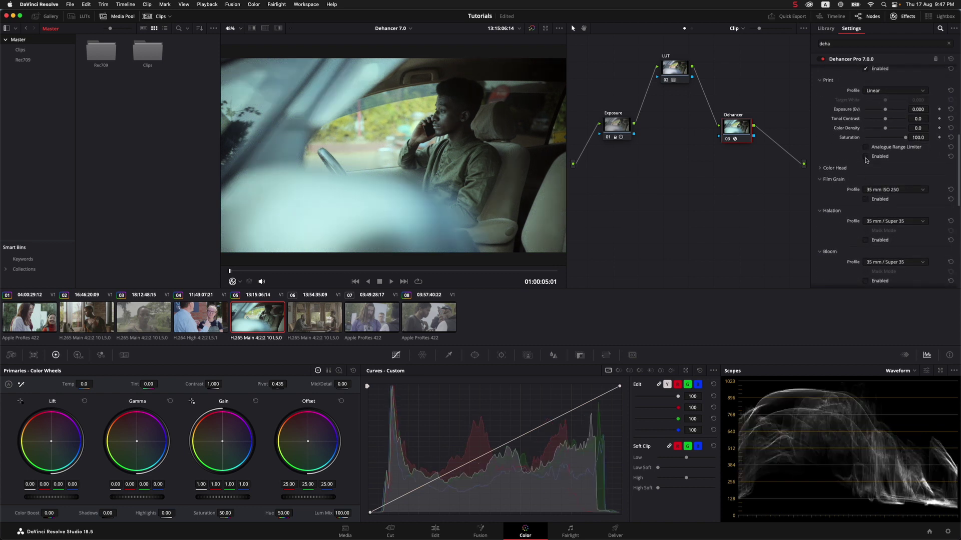
left_click(865, 156)
scroll(871, 160, "up", 3)
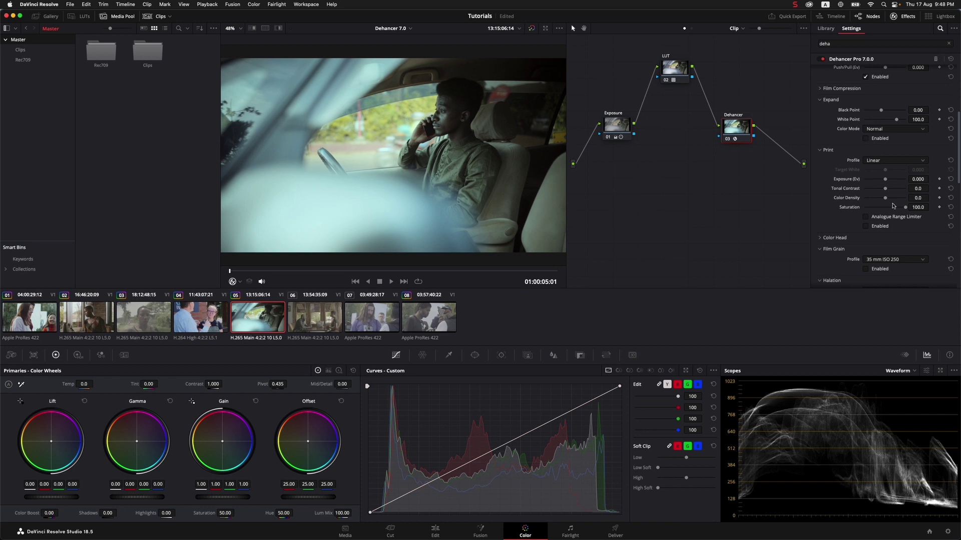
- Try the Kodak Eastman Double-X 5222 film profile in the Dehancer effect
scroll(893, 205, "down", 8)
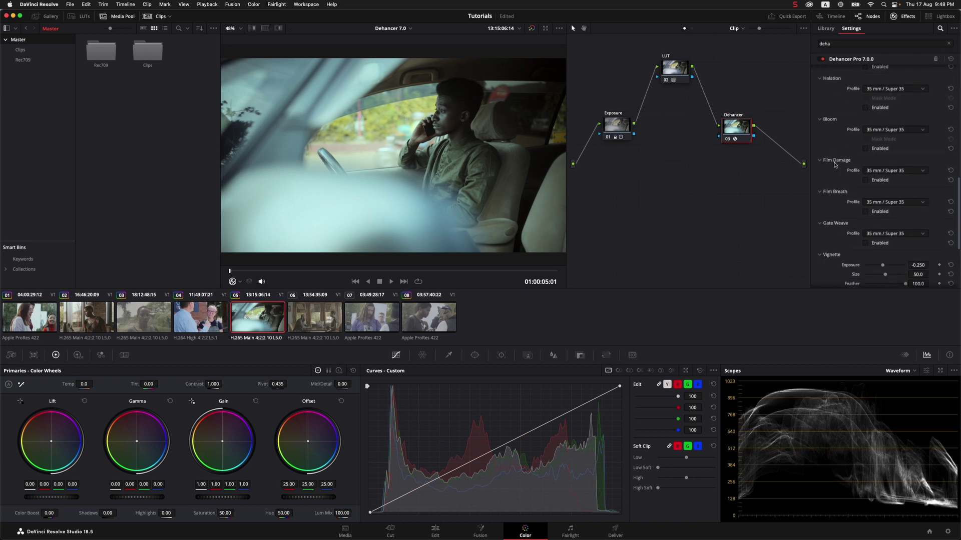
scroll(905, 209, "down", 5)
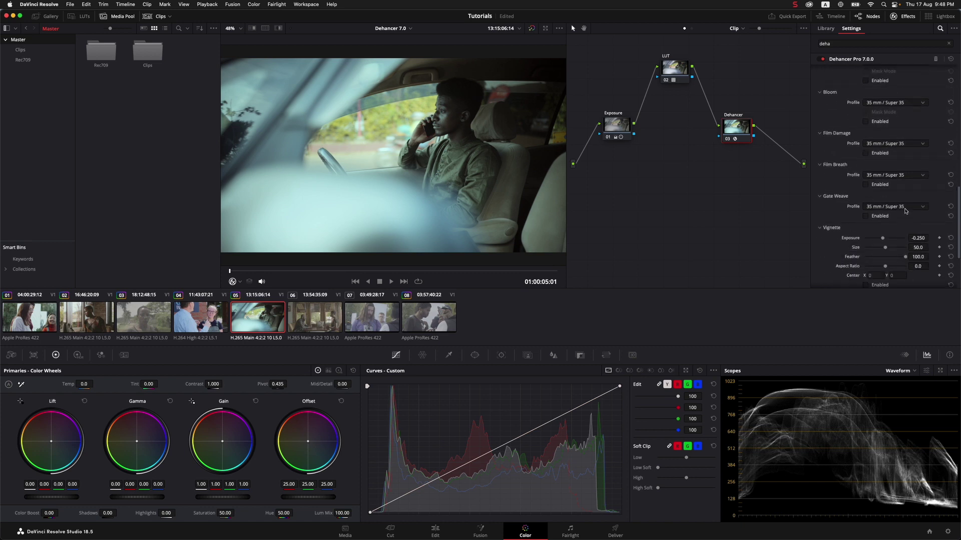
scroll(905, 209, "up", 10)
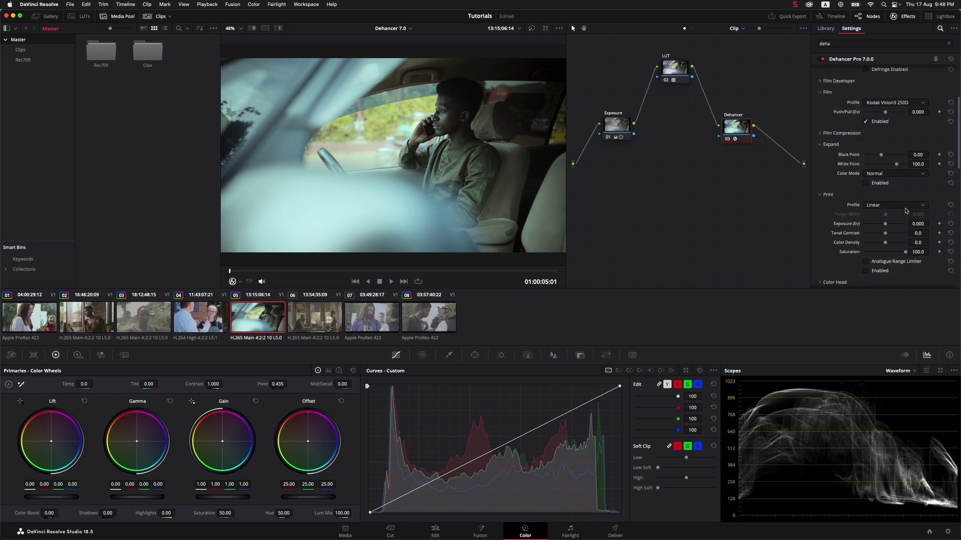
scroll(895, 180, "up", 1)
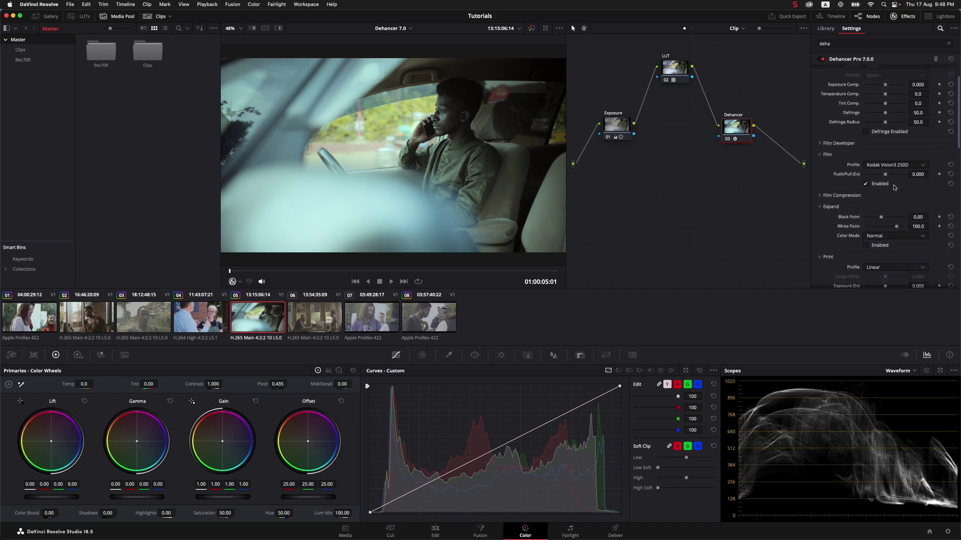
left_click(923, 166)
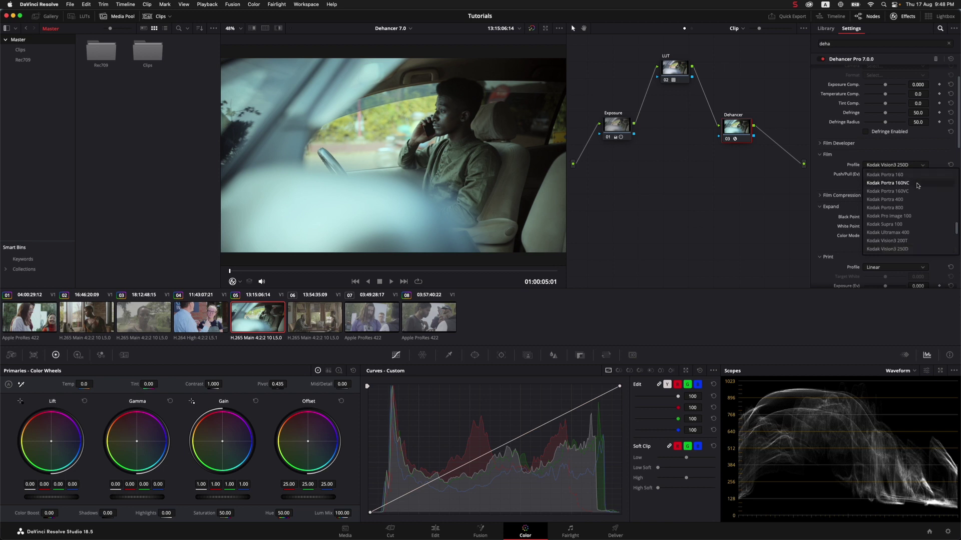
scroll(919, 181, "up", 1)
scroll(918, 186, "up", 4)
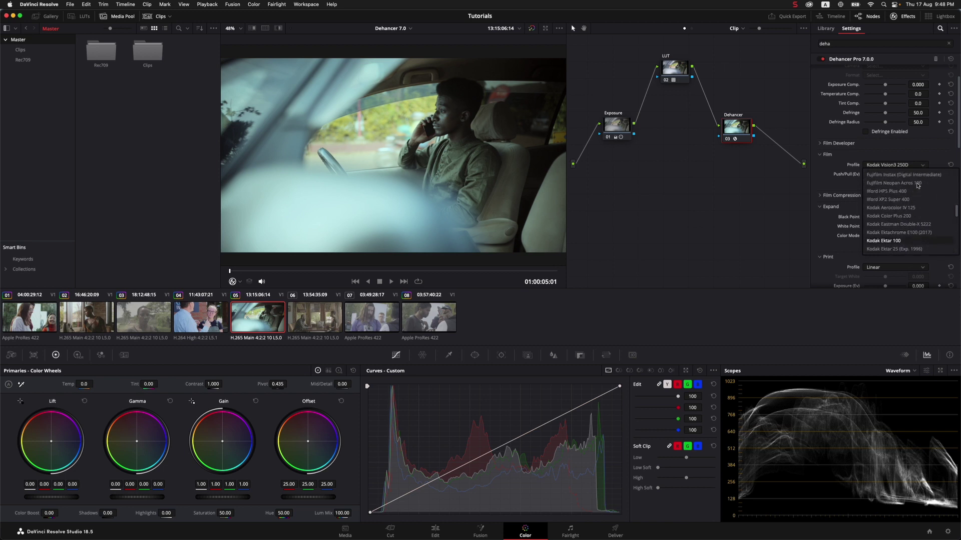
left_click(928, 224)
- Set the Dehancer film profile to Konica Minolta VX400 Super
left_click(925, 166)
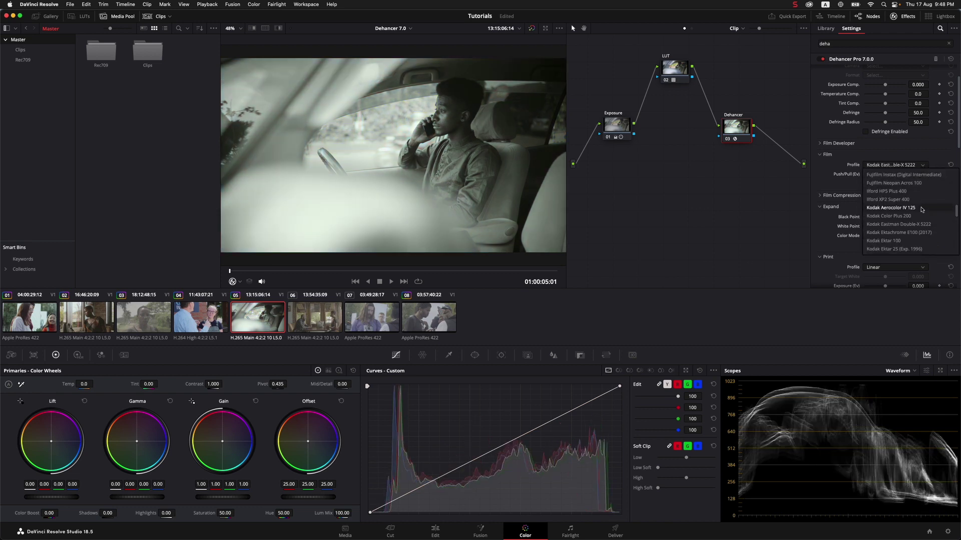
scroll(922, 209, "down", 3)
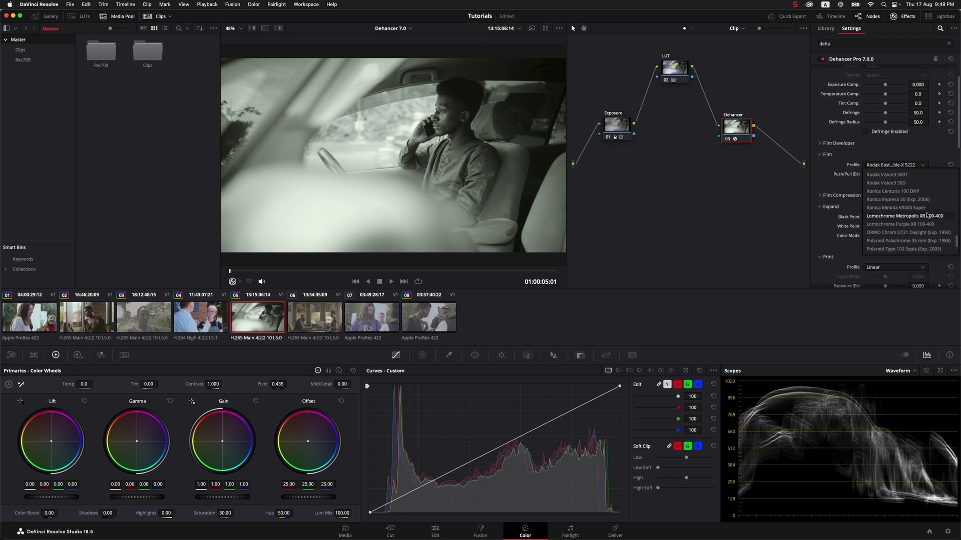
scroll(924, 216, "down", 2)
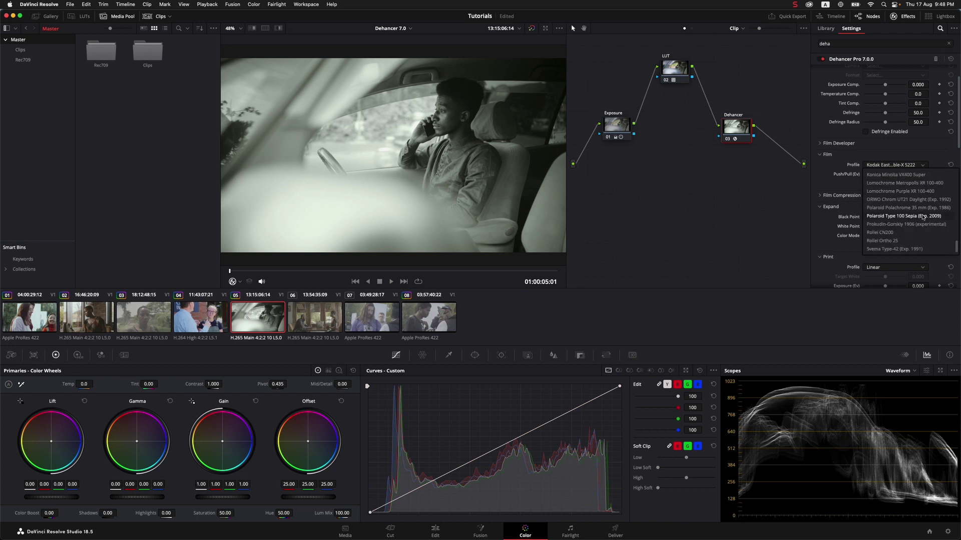
scroll(923, 217, "up", 3)
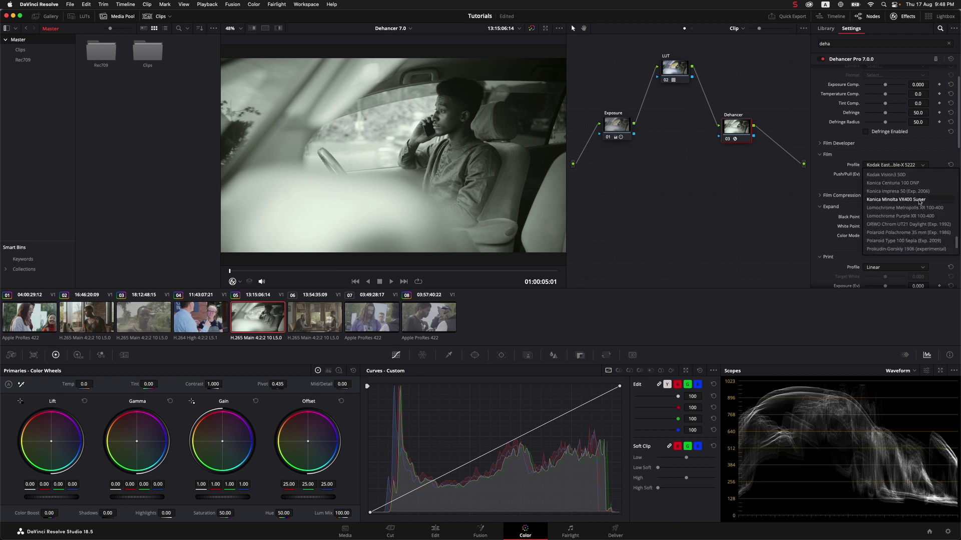
left_click(913, 200)
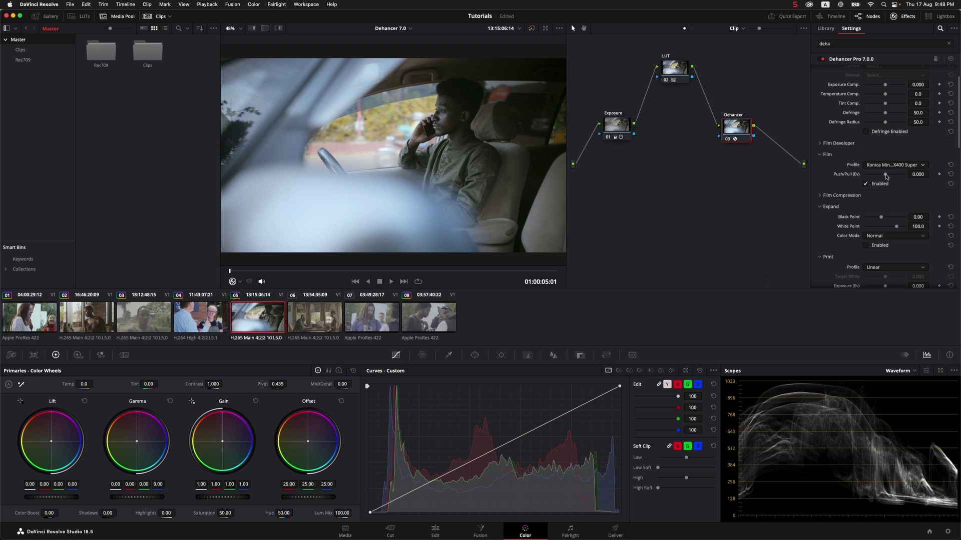
- Set the film Push/Pull to 0.056 and raise the Dehancer node's Saturation to 69.20
left_click_drag(885, 175, 886, 176)
mouse_move(225, 513)
left_mouse_down()
mouse_move(236, 513)
mouse_move(224, 514)
left_mouse_up()
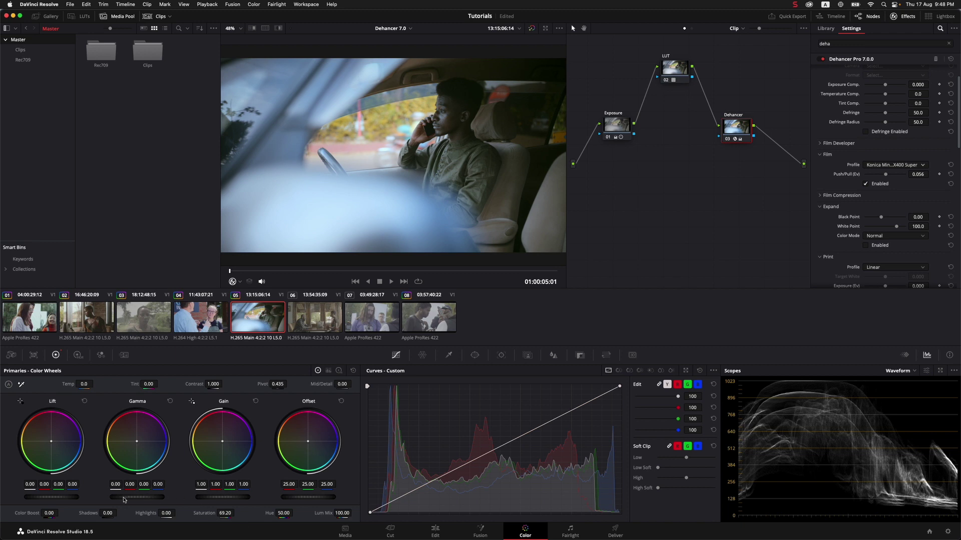
- Nudge the Gamma color balance slightly on the Exposure node and clear the effects library search
left_click(620, 128)
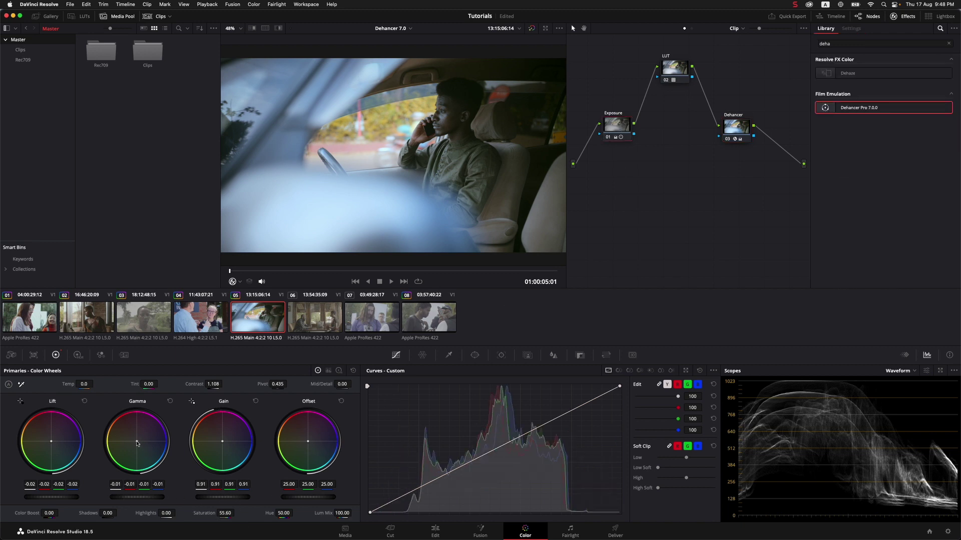
left_click_drag(137, 444, 136, 442)
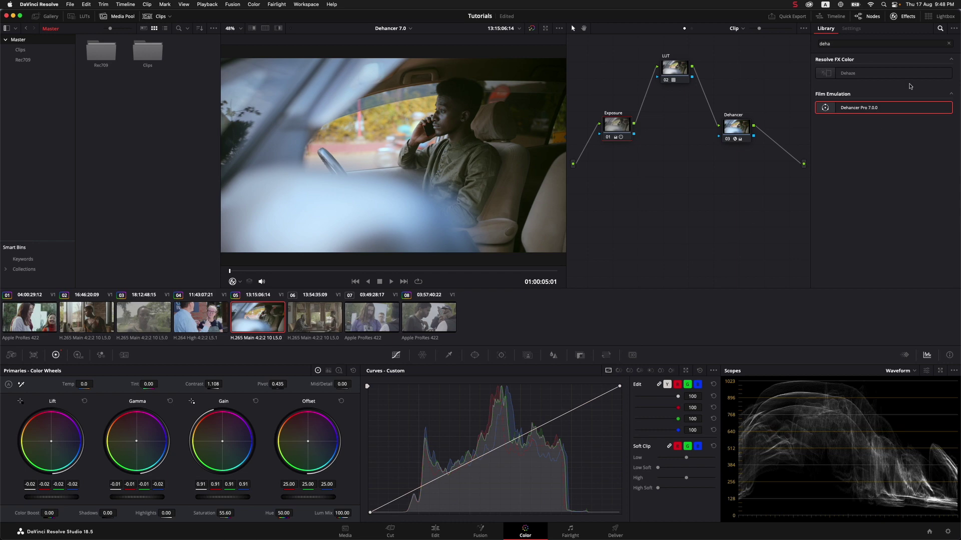
left_click(949, 44)
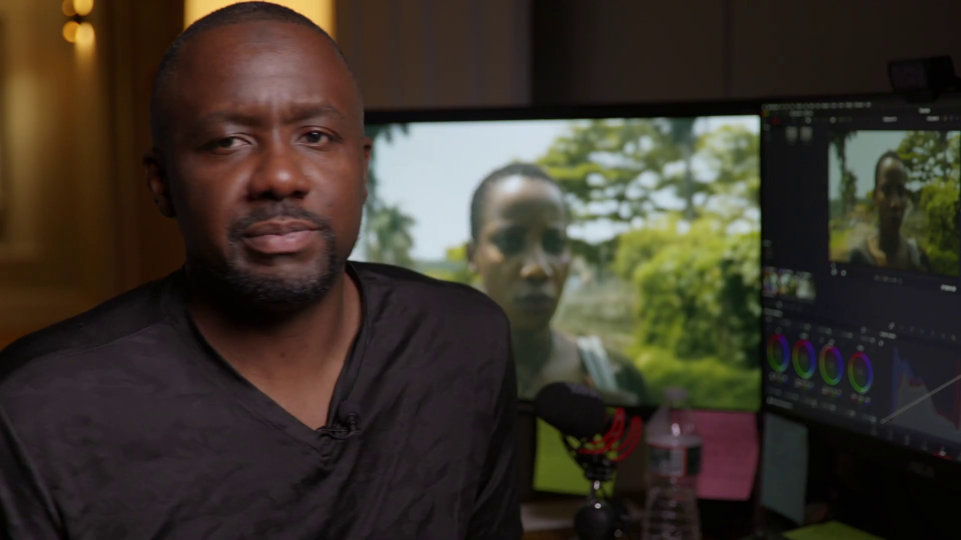